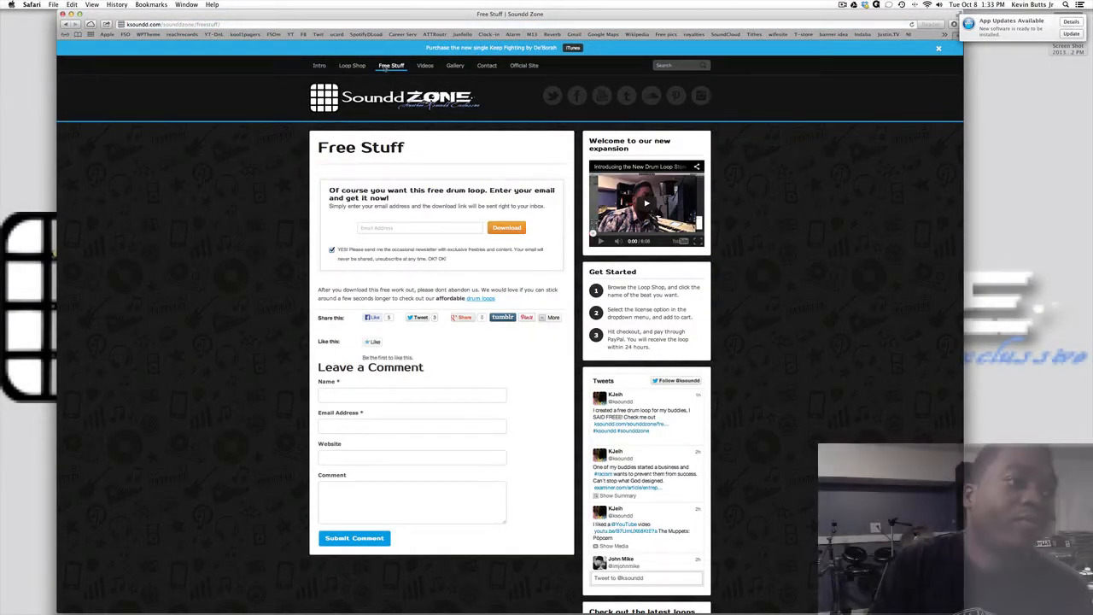
# Step: Open the Loop Shop page and look through its list of drum loops
pyautogui.click(453, 228)
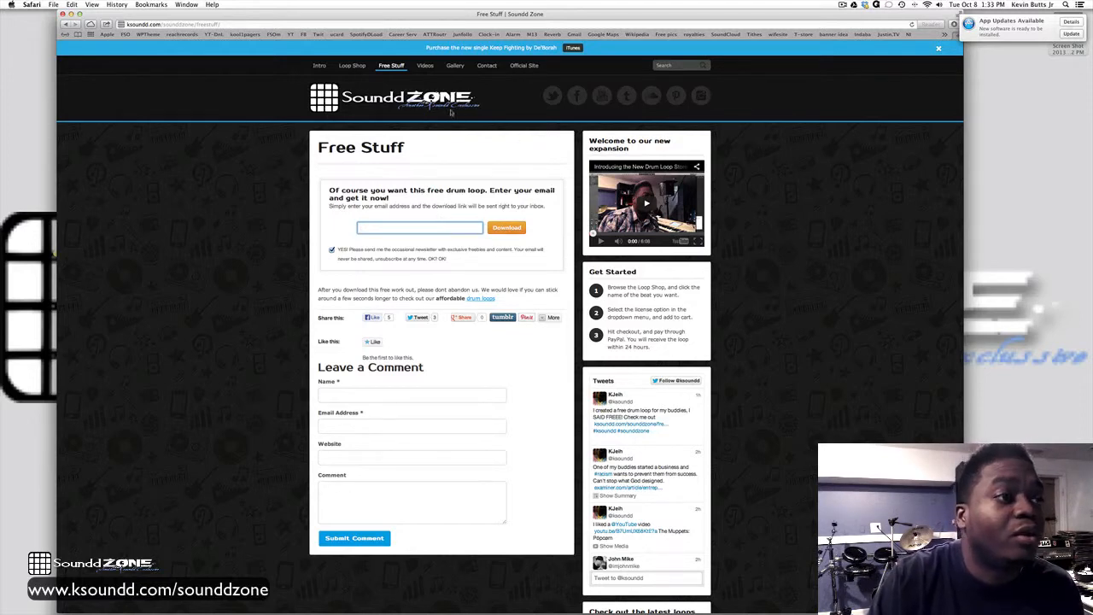
pyautogui.moveTo(358, 70)
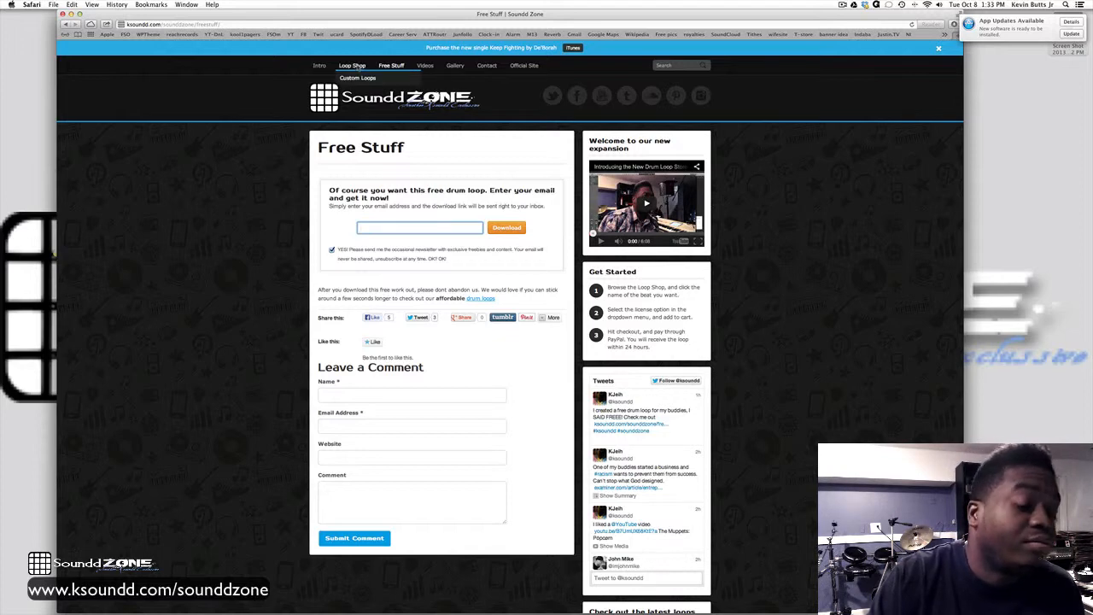
pyautogui.click(353, 66)
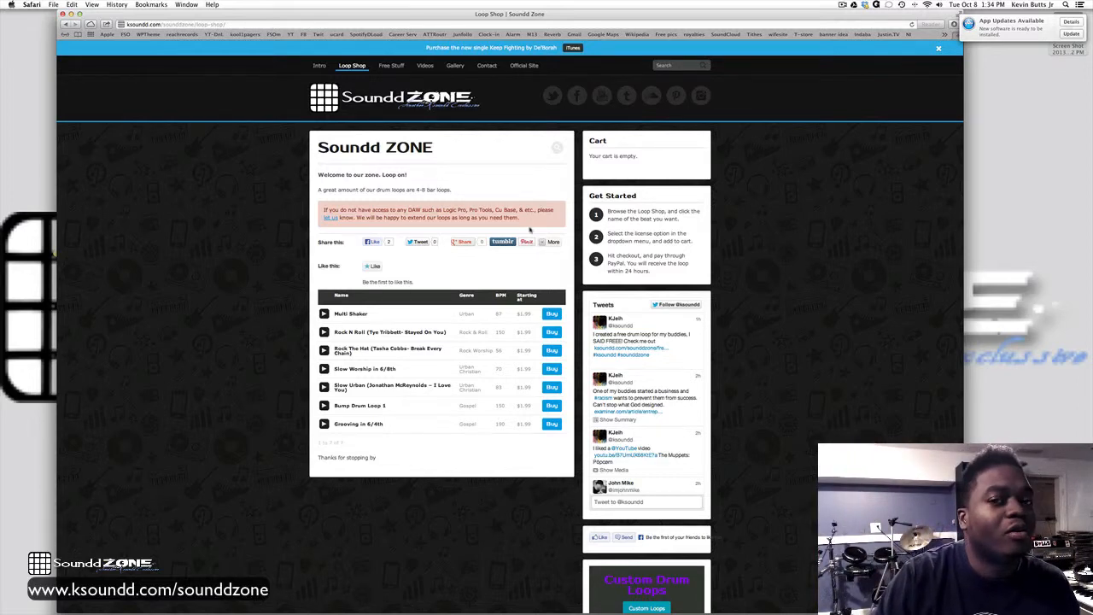
pyautogui.scroll(-5, 530, 229)
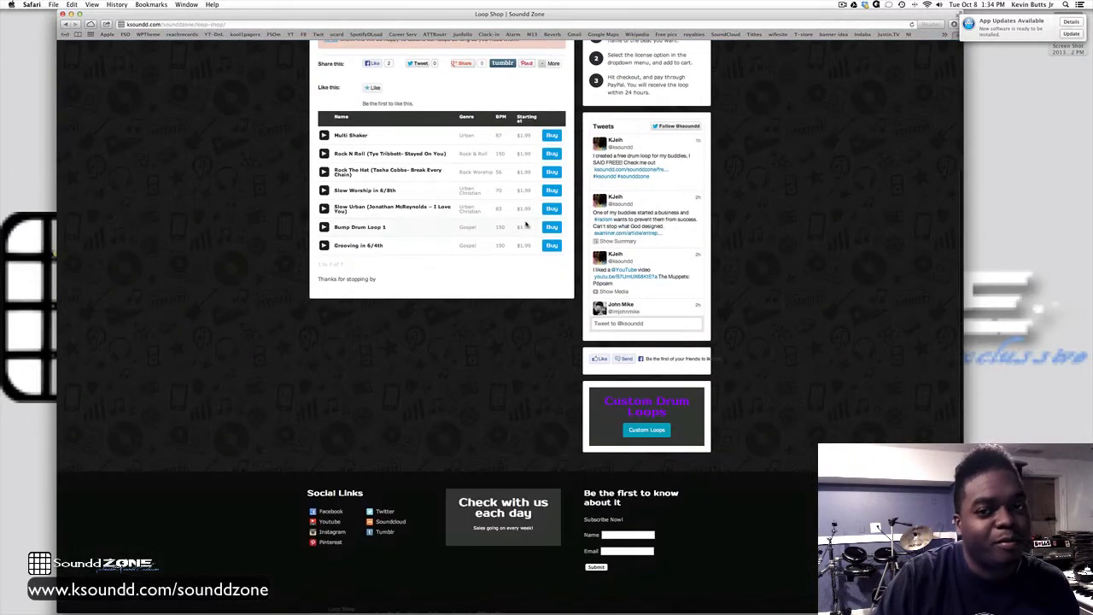
pyautogui.scroll(5, 526, 223)
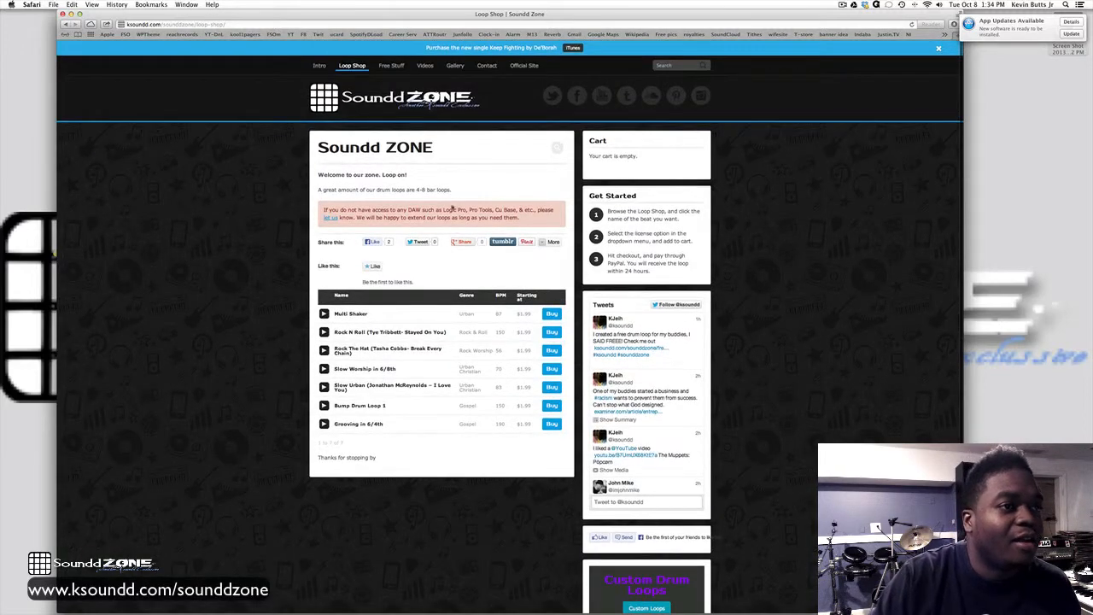
# Step: Open the Multi Shaker loop's page and play its audio preview
pyautogui.click(352, 315)
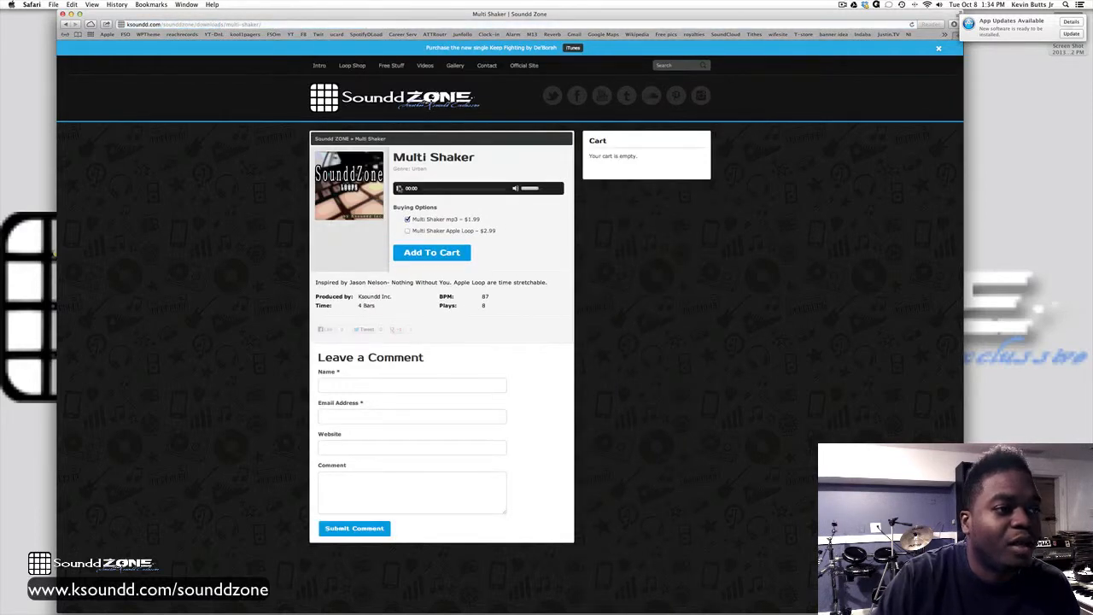
pyautogui.click(399, 189)
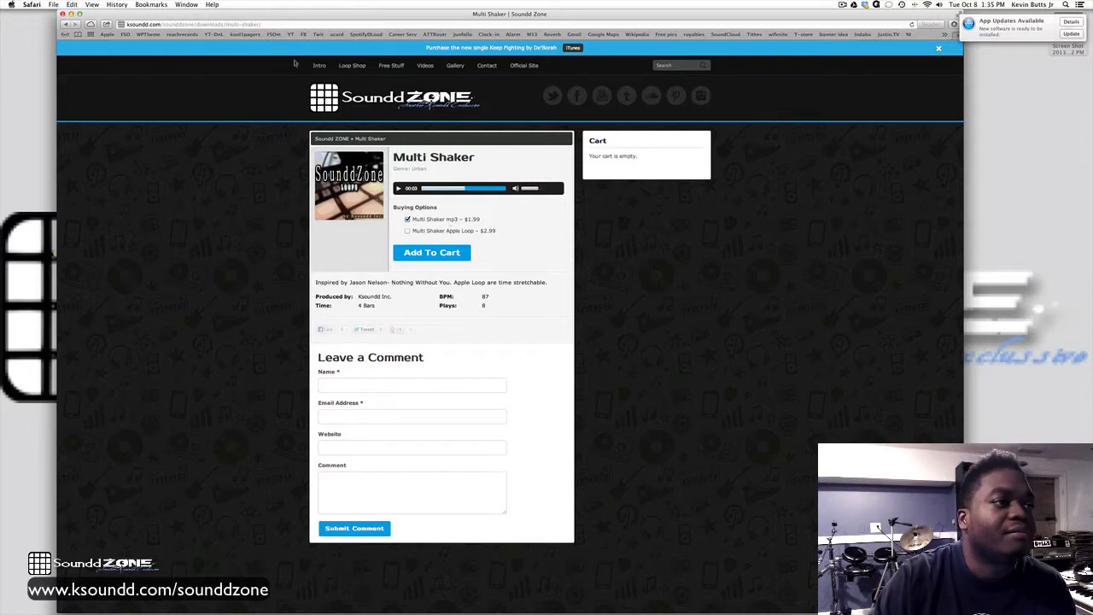
# Step: Put the browser window away, launch REAPER and continue past its evaluation notice to the empty project
pyautogui.click(70, 15)
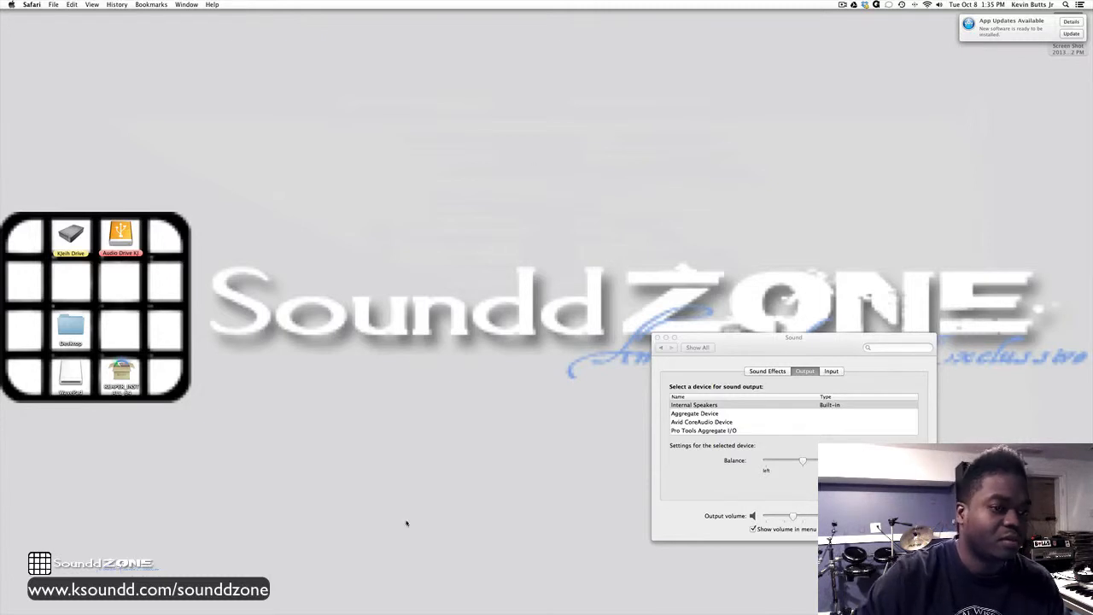
pyautogui.moveTo(364, 608)
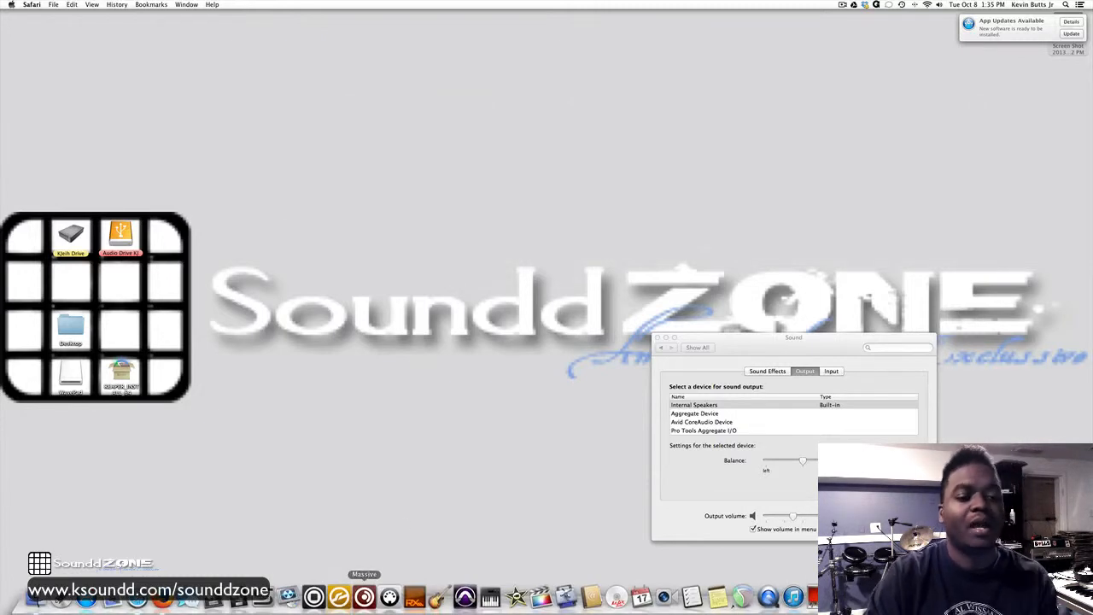
pyautogui.click(740, 602)
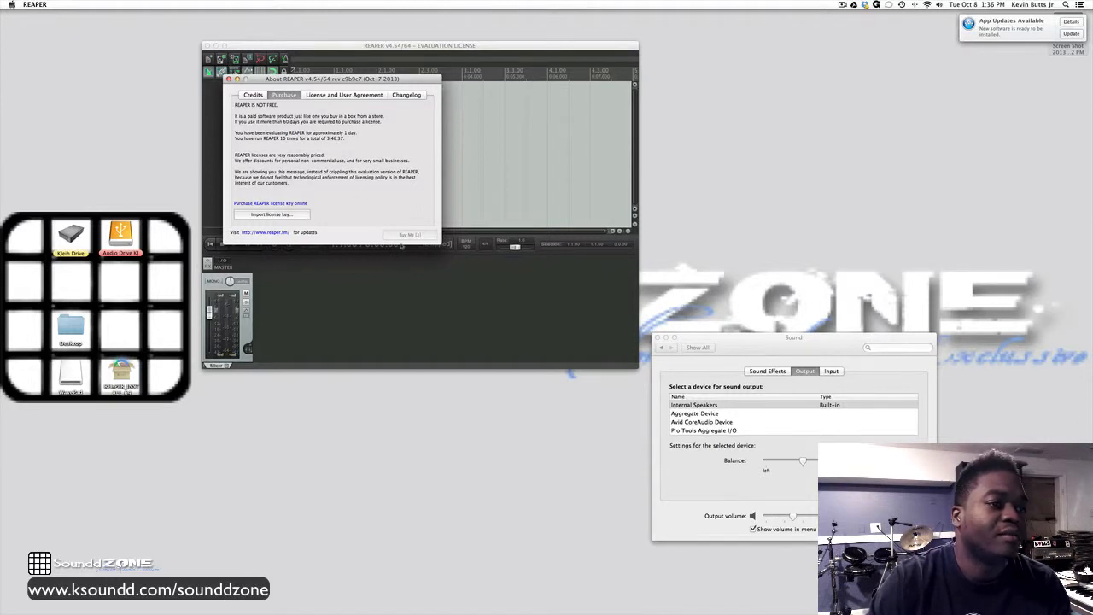
pyautogui.click(410, 235)
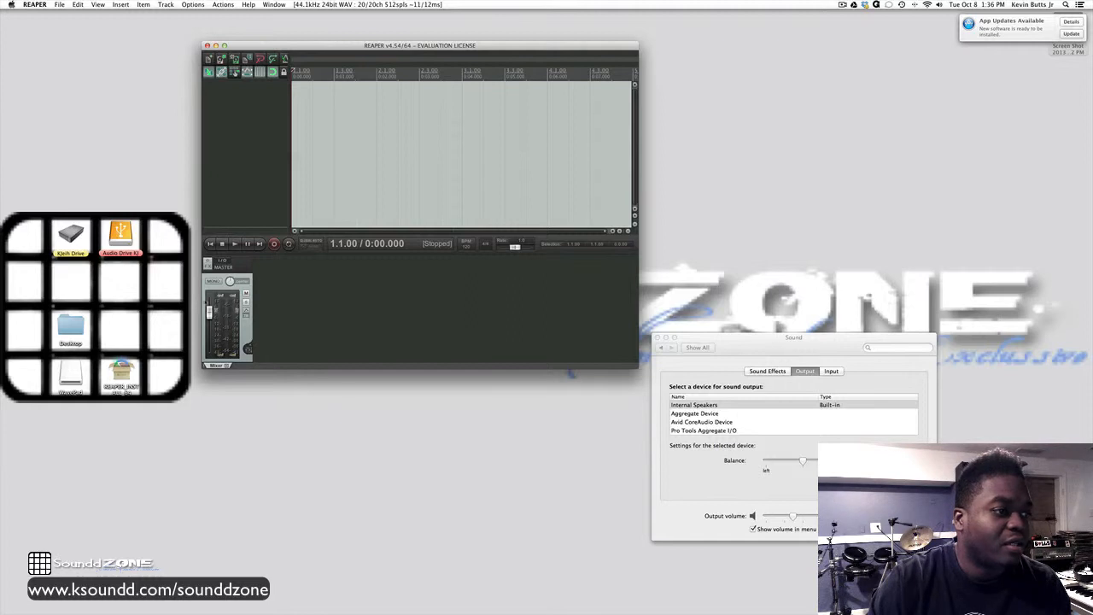
pyautogui.click(250, 279)
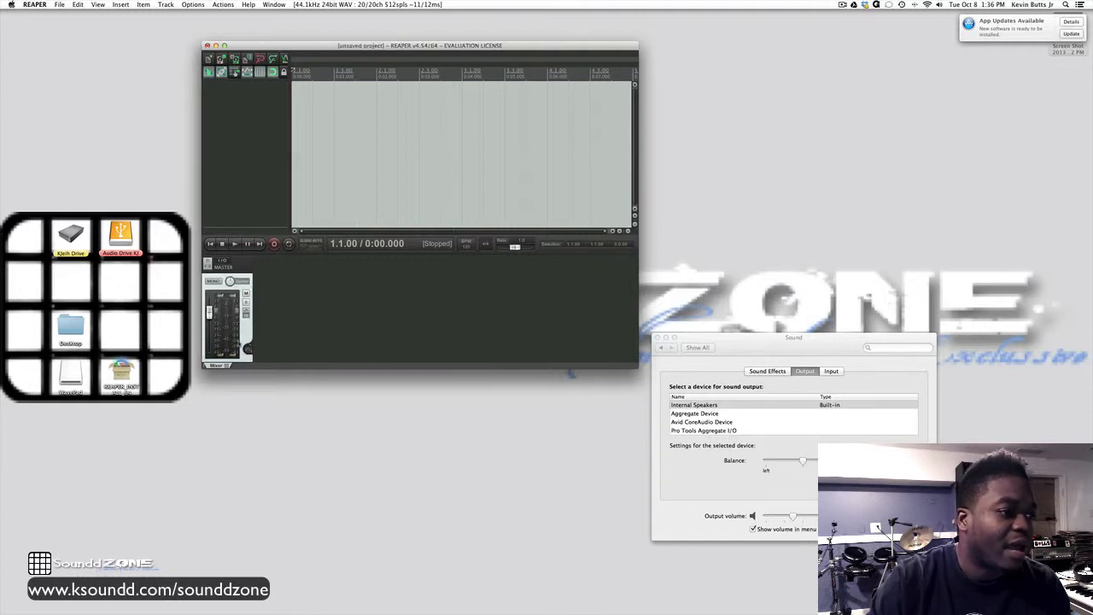
# Step: Set the audio device to Built-in Output in the preferences and apply the change
pyautogui.click(60, 4)
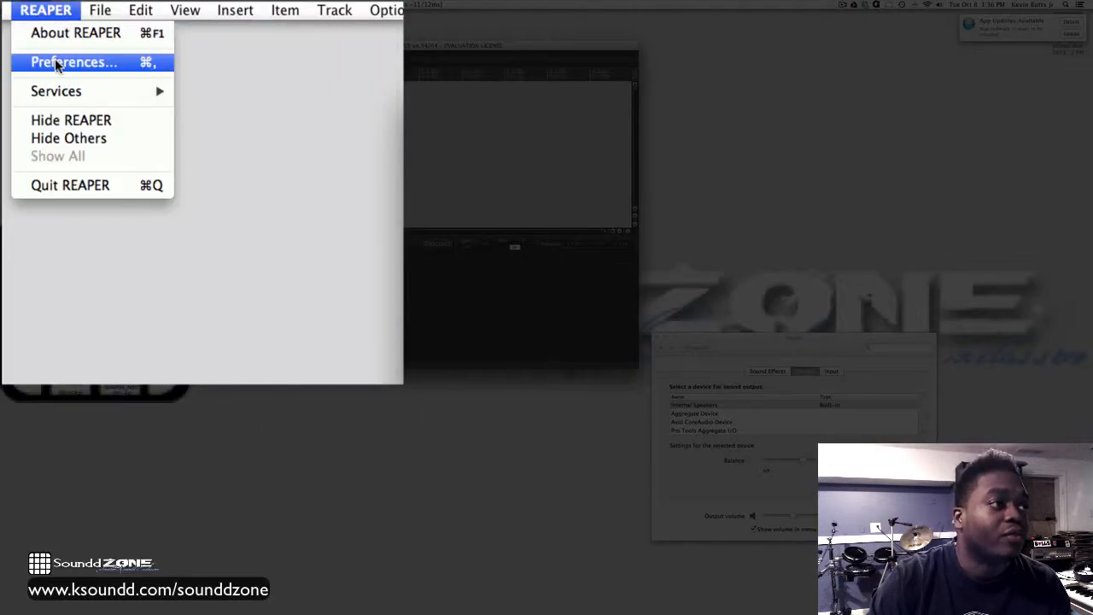
pyautogui.click(55, 60)
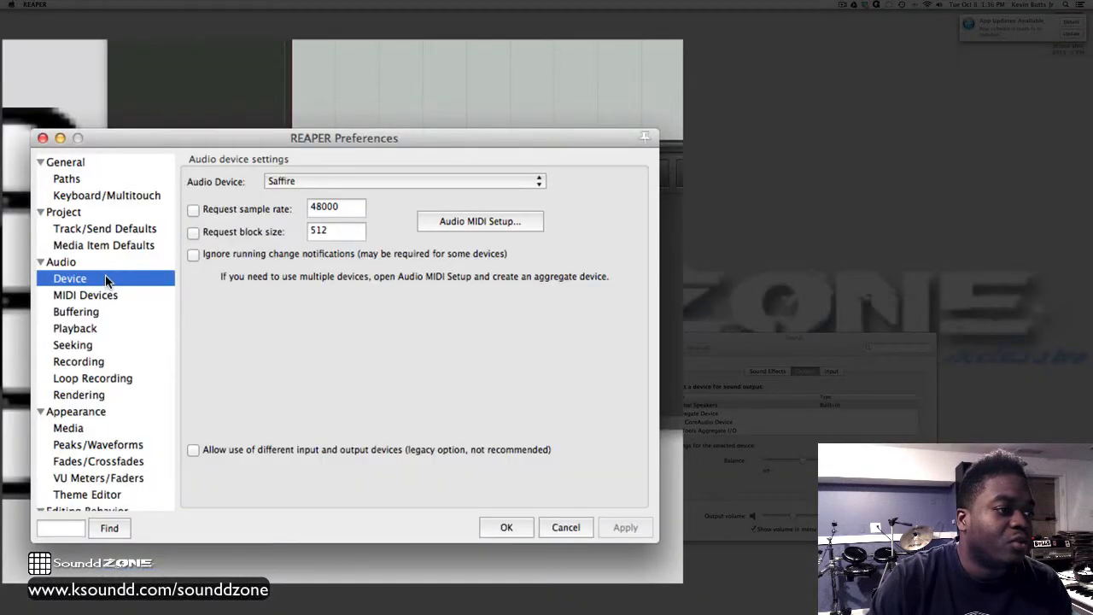
pyautogui.click(392, 184)
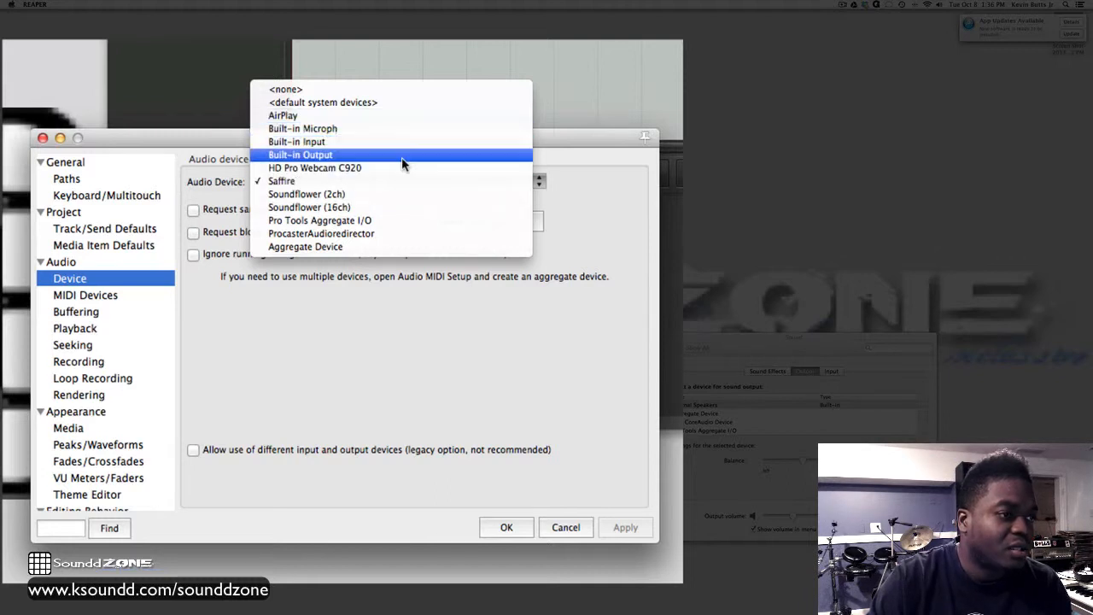
pyautogui.click(355, 155)
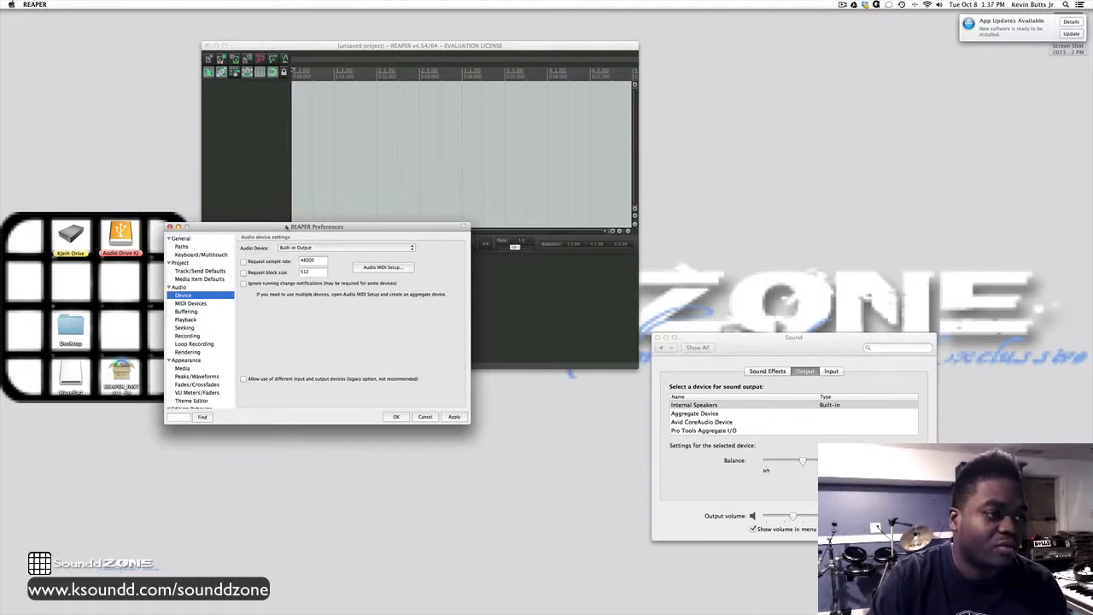
pyautogui.click(453, 417)
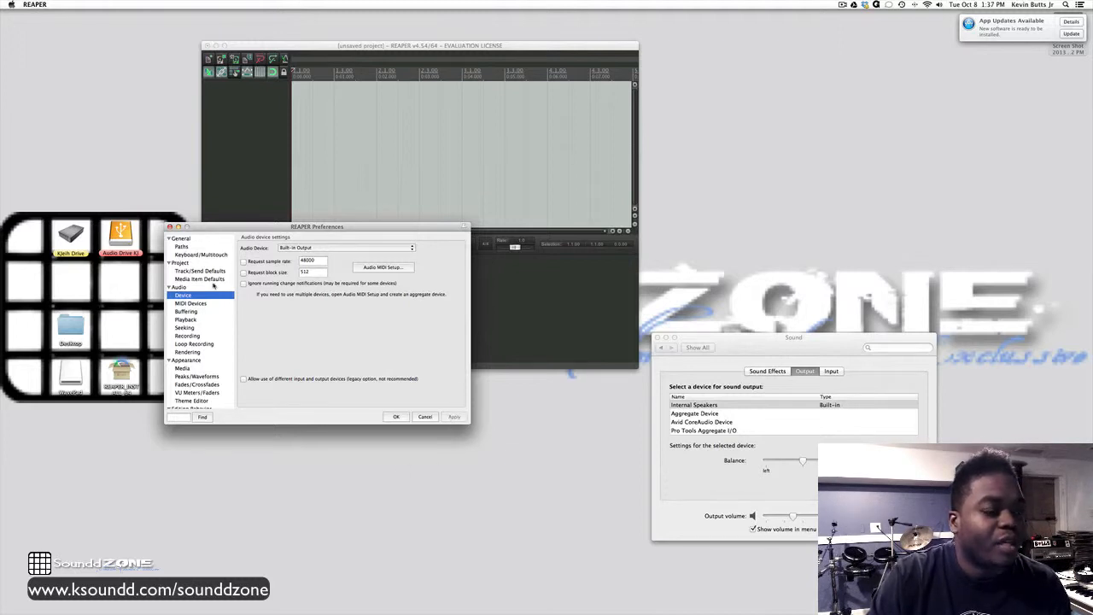
pyautogui.scroll(-5, 206, 279)
pyautogui.scroll(4, 206, 279)
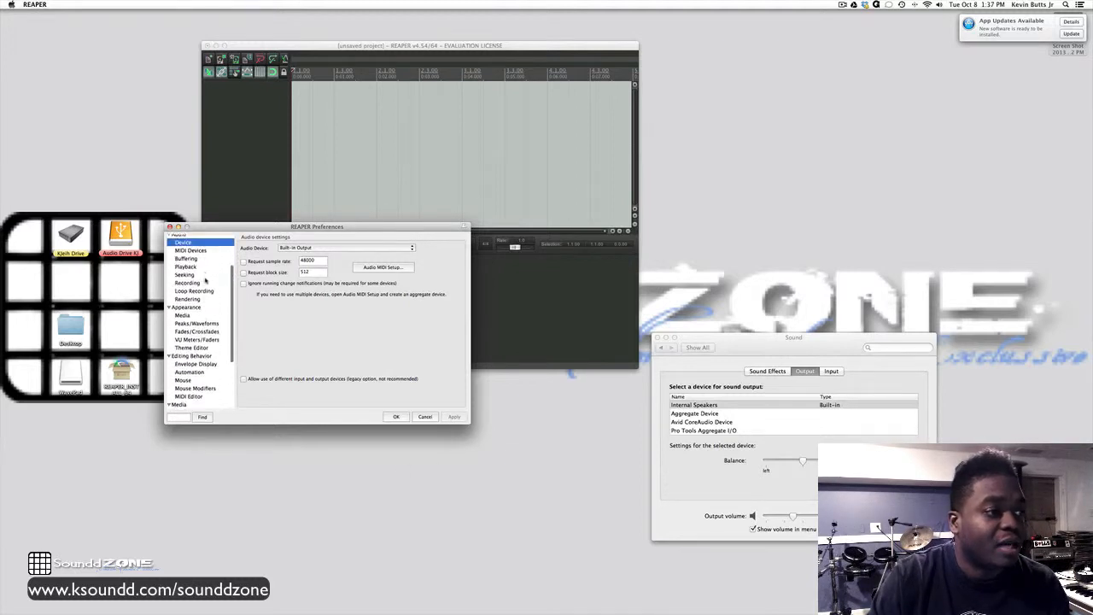
pyautogui.scroll(-5, 194, 264)
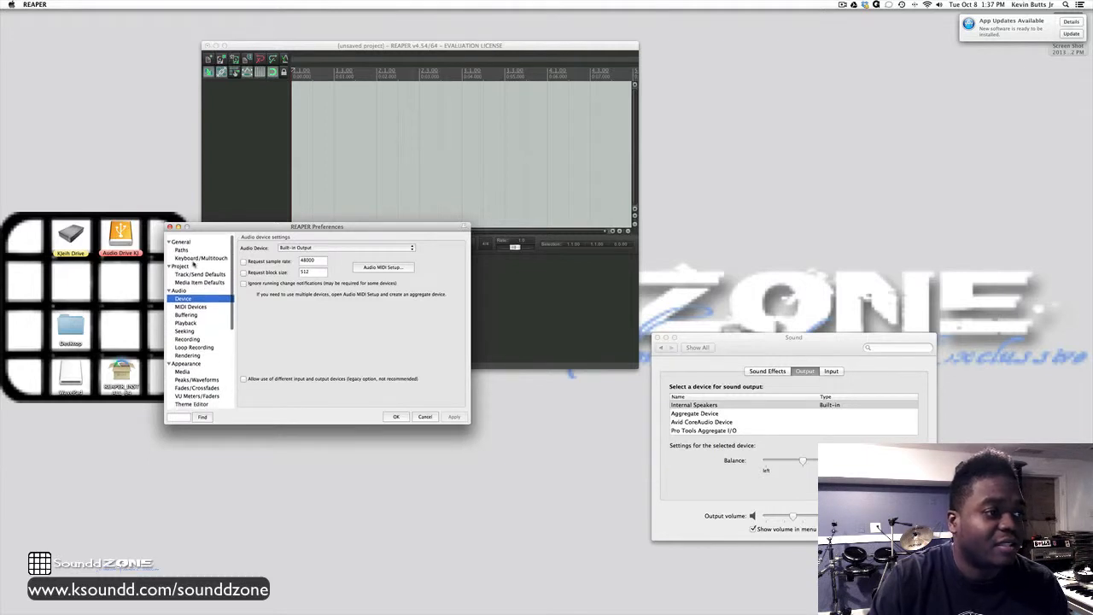
pyautogui.scroll(1, 205, 299)
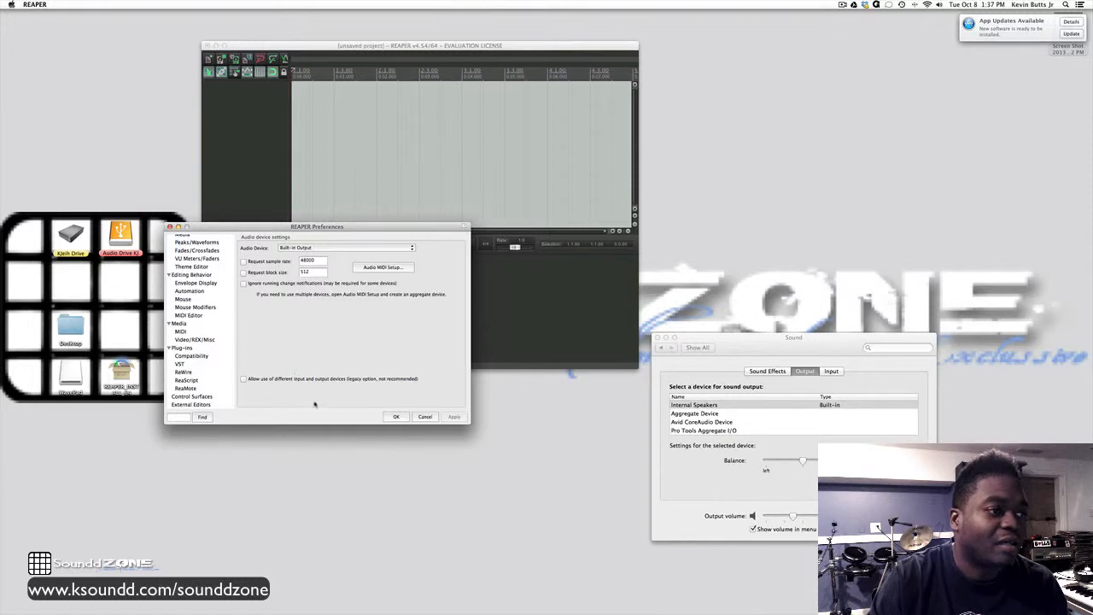
pyautogui.click(396, 416)
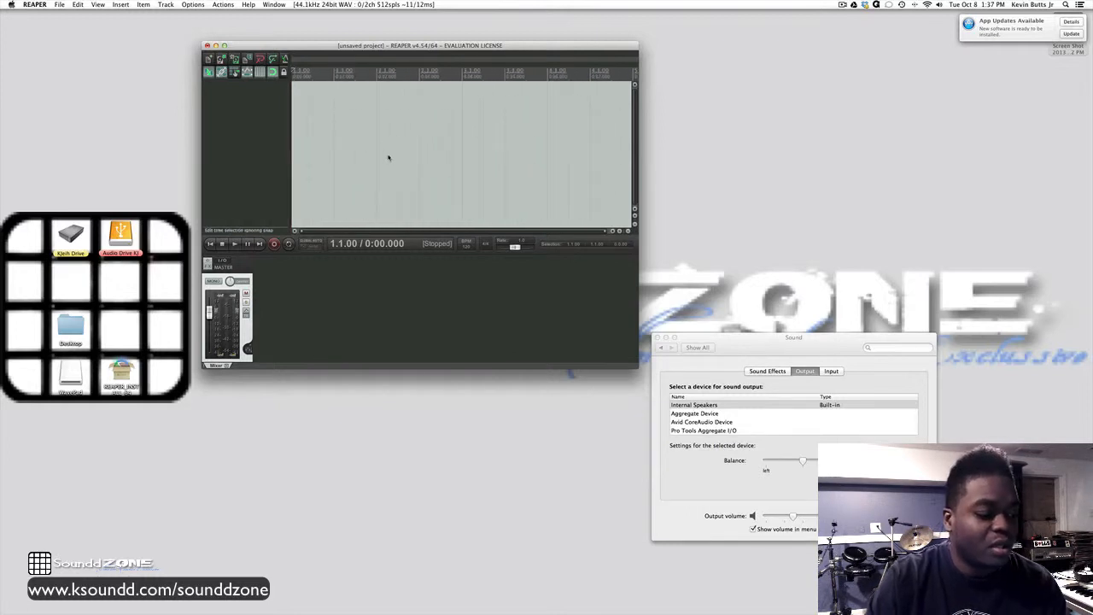
# Step: Switch to Finder and select Bump1.mp3 on the audio drive, in the Soundd Zone folder's Bump series > Bump 1 subfolder
pyautogui.press('super+Tab')
pyautogui.press('super+Tab')
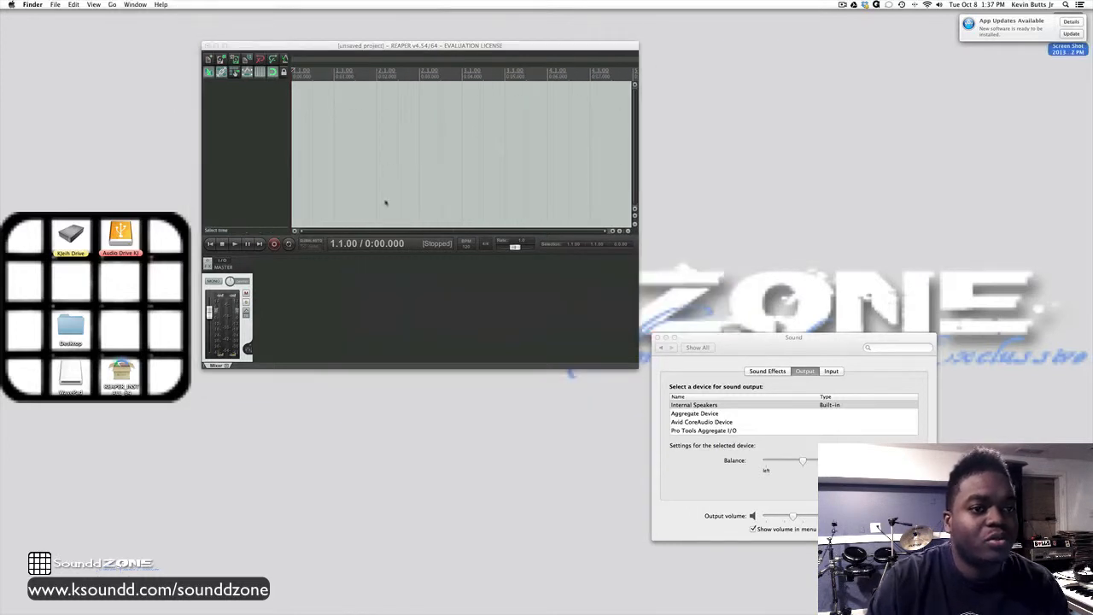
pyautogui.press('super+n')
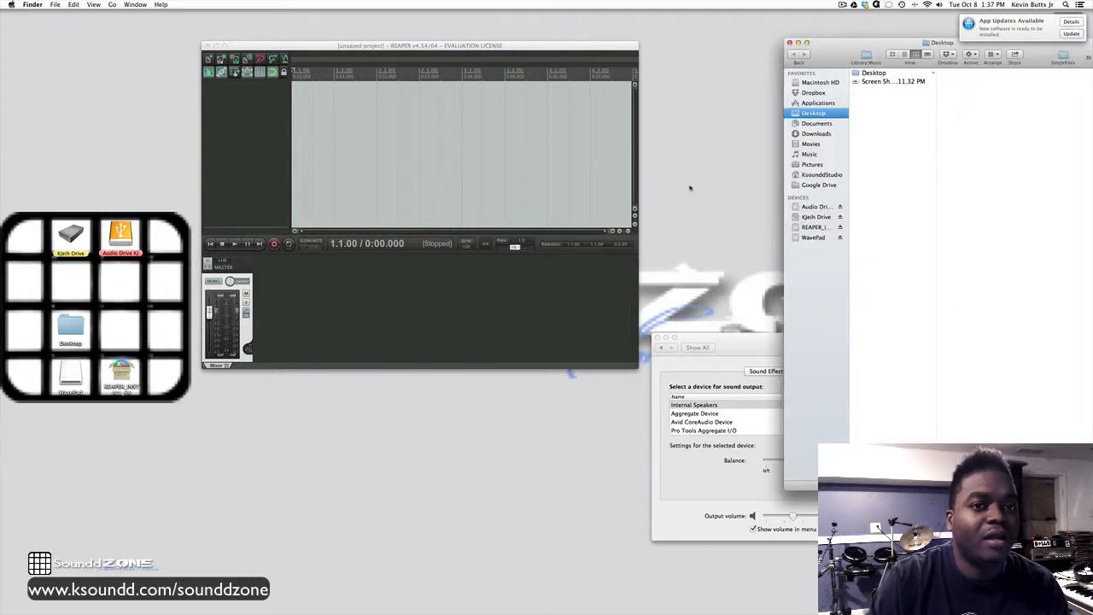
pyautogui.click(819, 207)
pyautogui.scroll(-5, 889, 423)
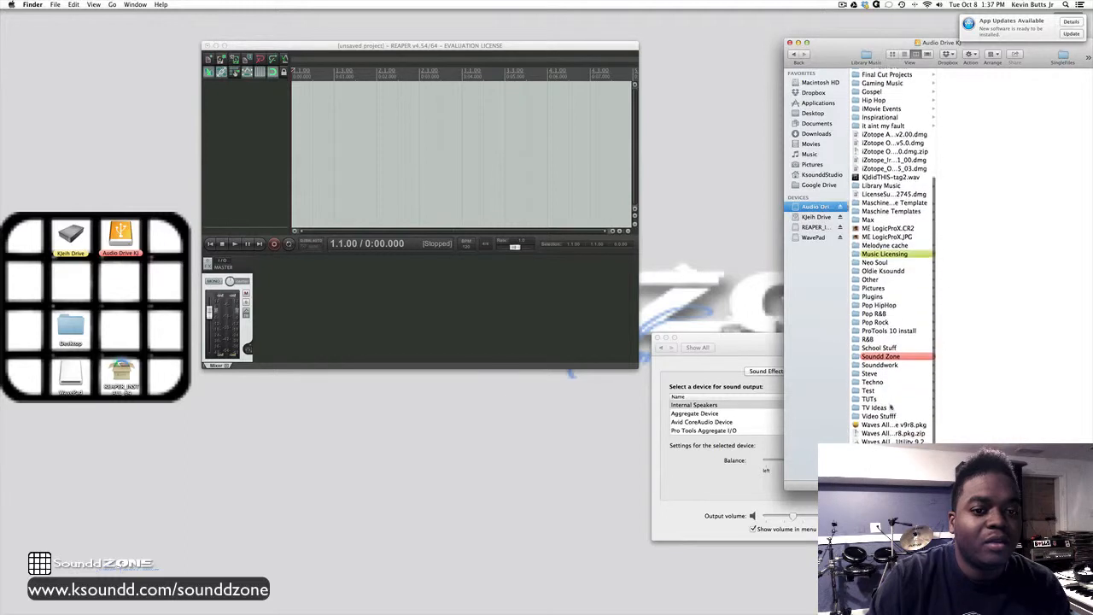
pyautogui.click(894, 367)
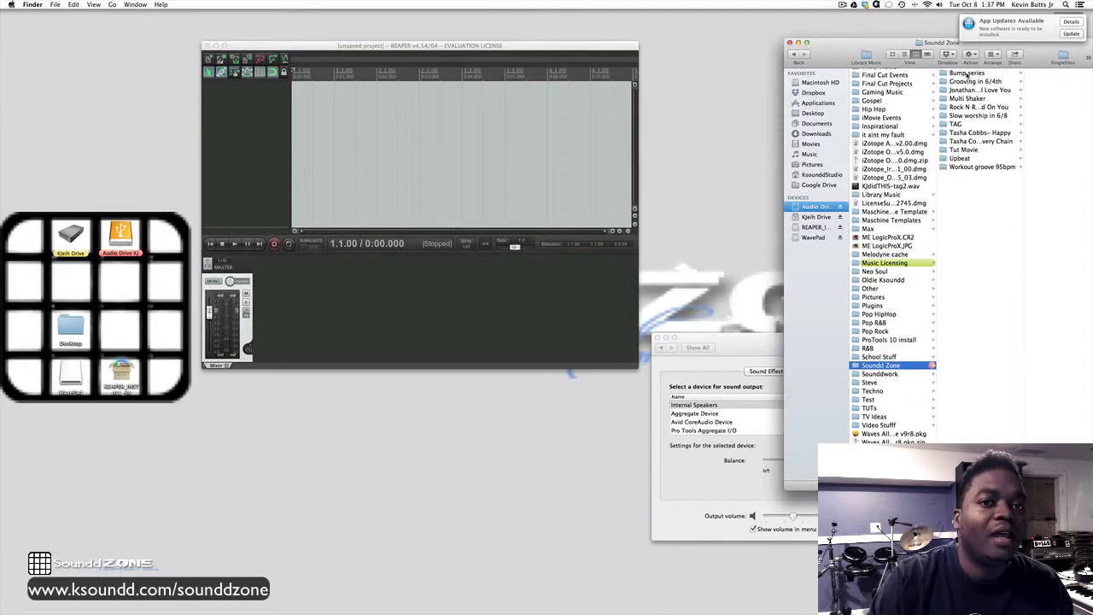
pyautogui.click(968, 75)
pyautogui.click(1029, 76)
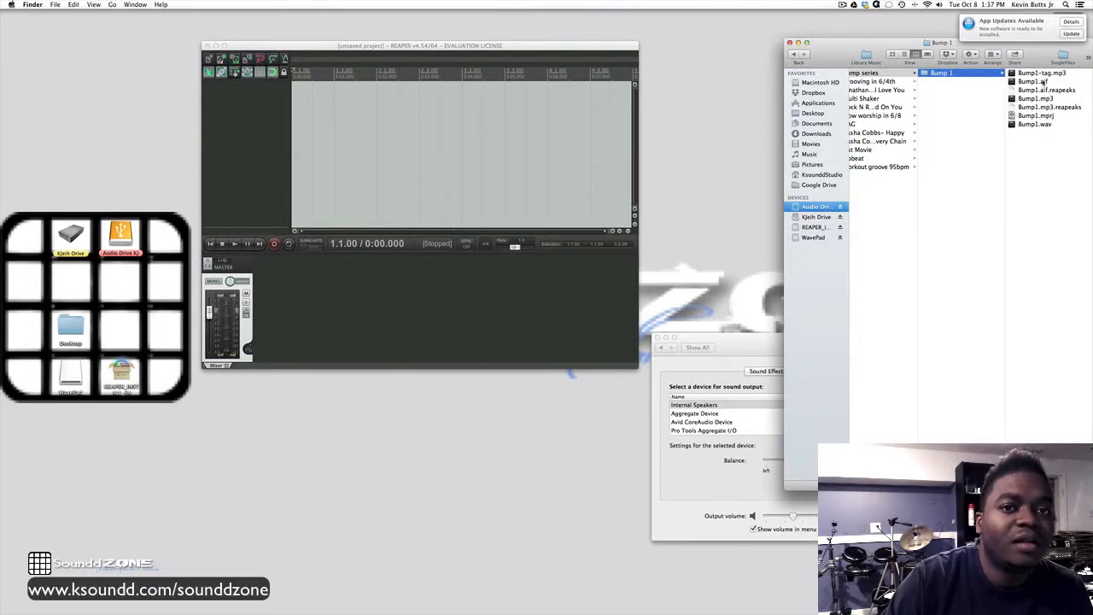
pyautogui.click(1032, 99)
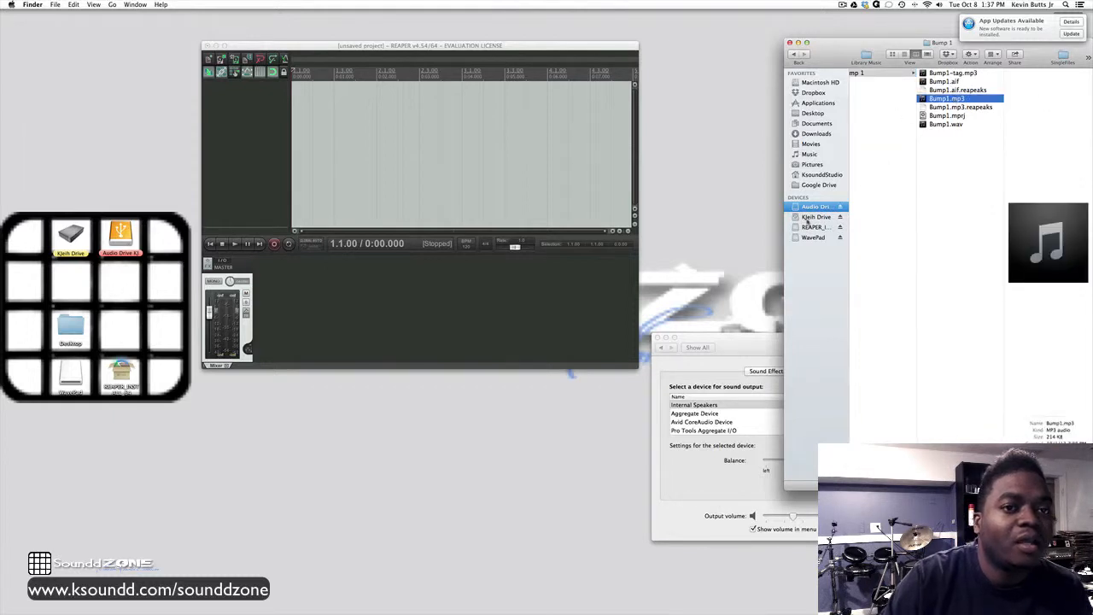
# Step: Set the REAPER project tempo to 150 BPM and place Bump1.mp3 on a new track starting at 1.1.00
pyautogui.click(467, 247)
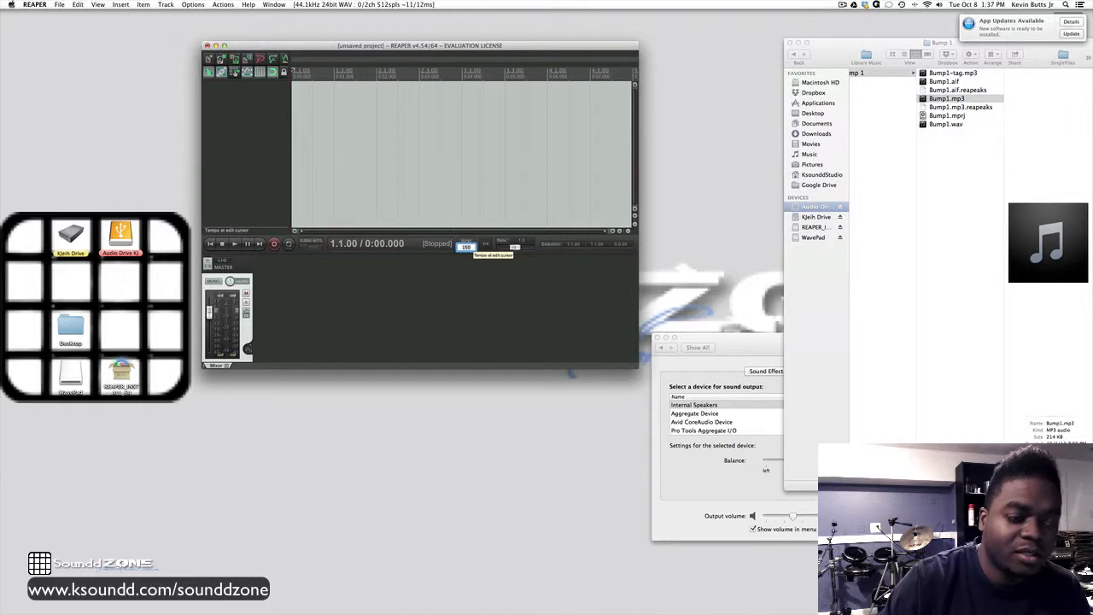
pyautogui.press('Return')
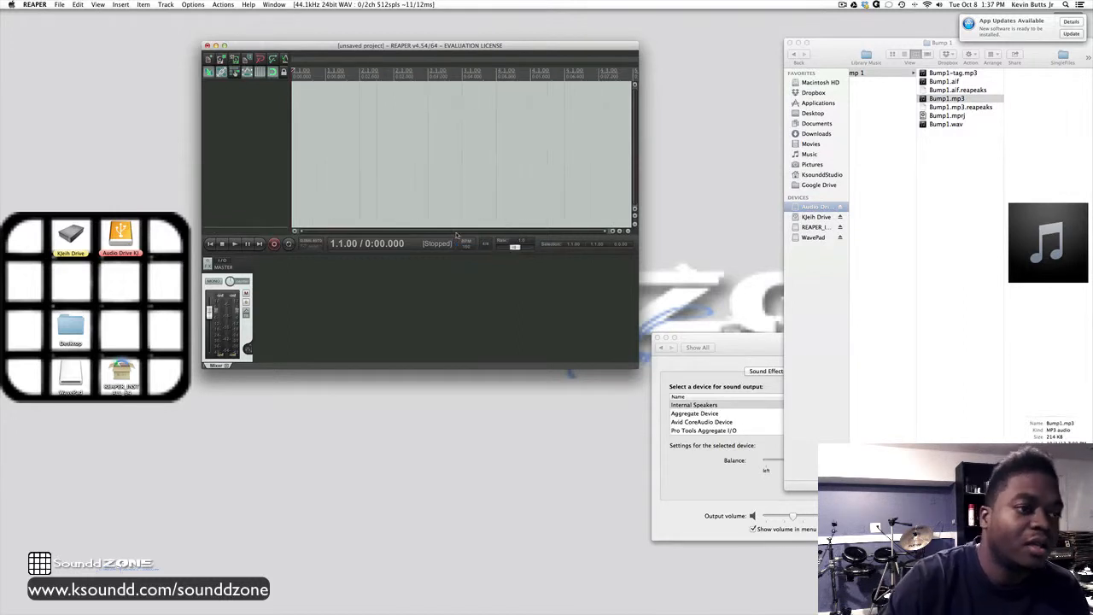
pyautogui.moveTo(945, 100)
pyautogui.mouseDown()
pyautogui.moveTo(304, 142)
pyautogui.moveTo(341, 122)
pyautogui.moveTo(307, 117)
pyautogui.mouseUp()
pyautogui.moveTo(450, 102); pyautogui.dragTo(434, 103)
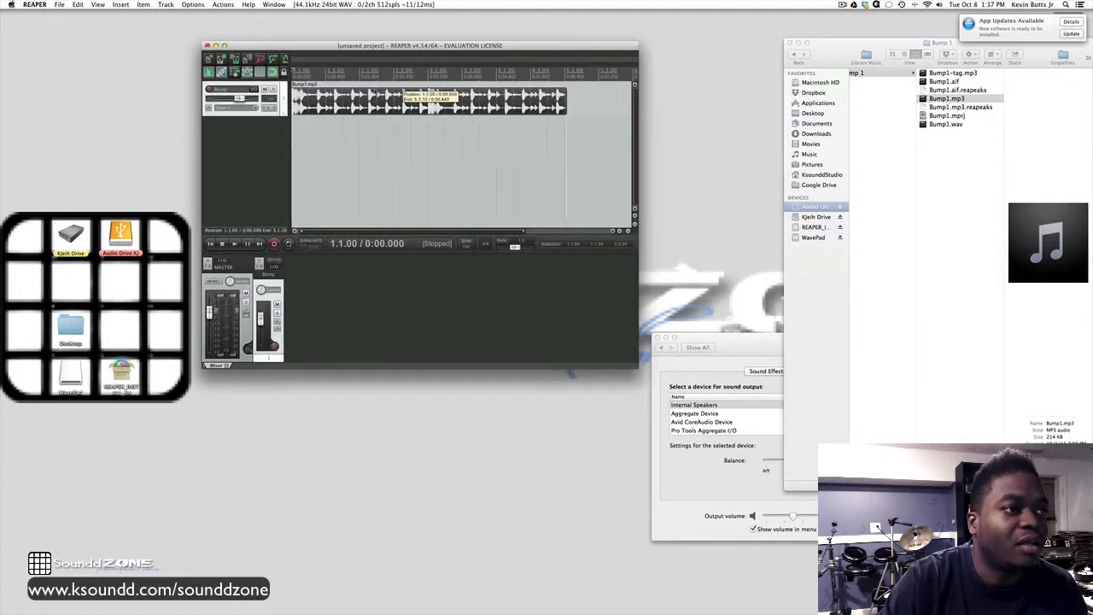
# Step: Enable repeat with the edit cursor at the loop's end, 5.1.00, and play back the Bump1.mp3 loop
pyautogui.click(563, 152)
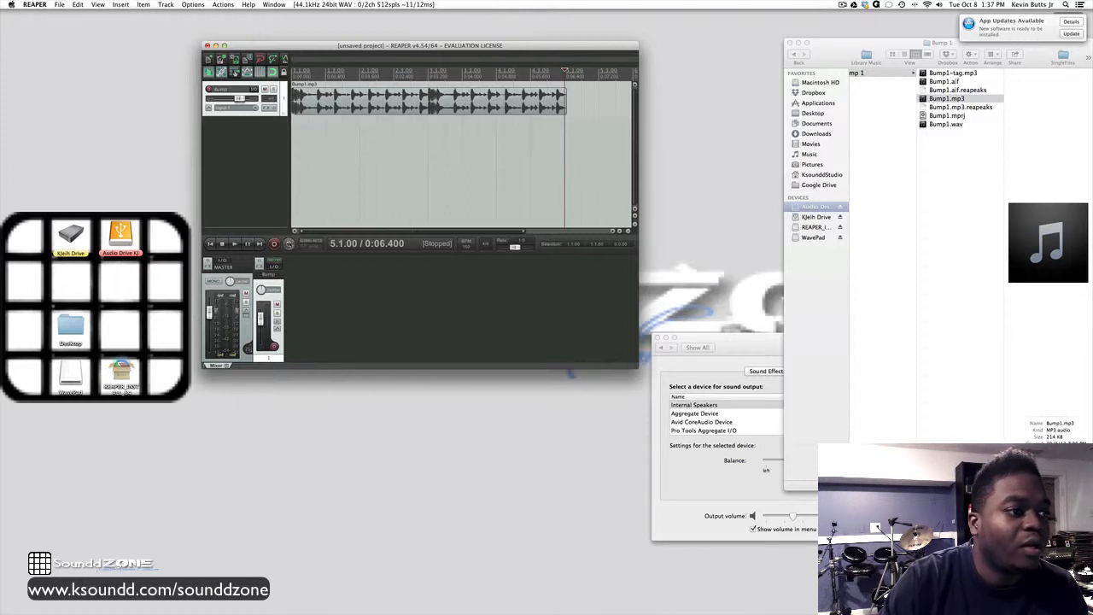
pyautogui.click(290, 244)
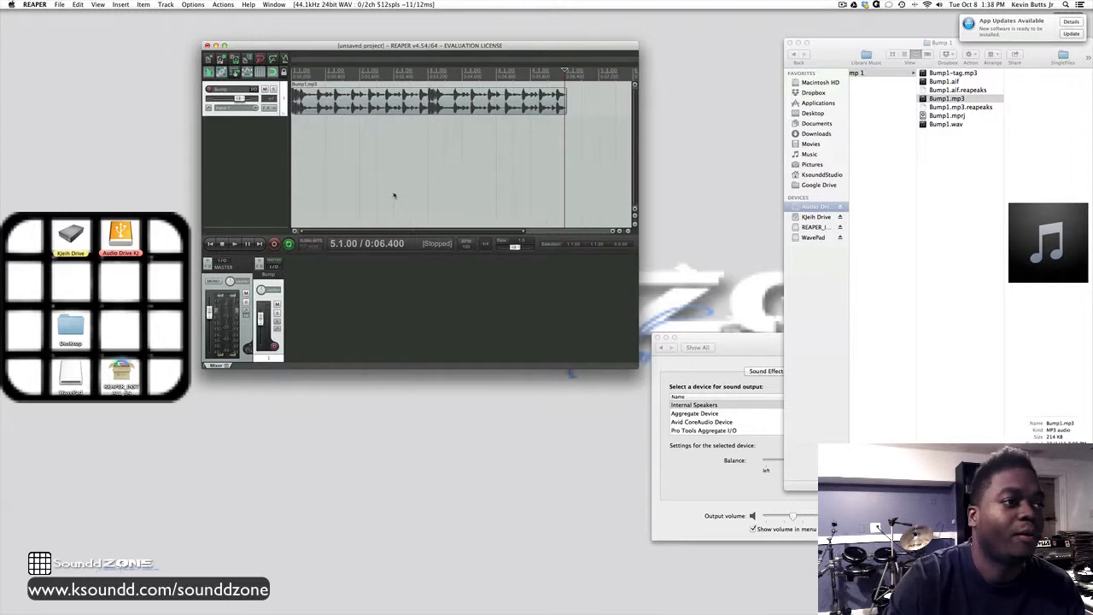
pyautogui.press('space')
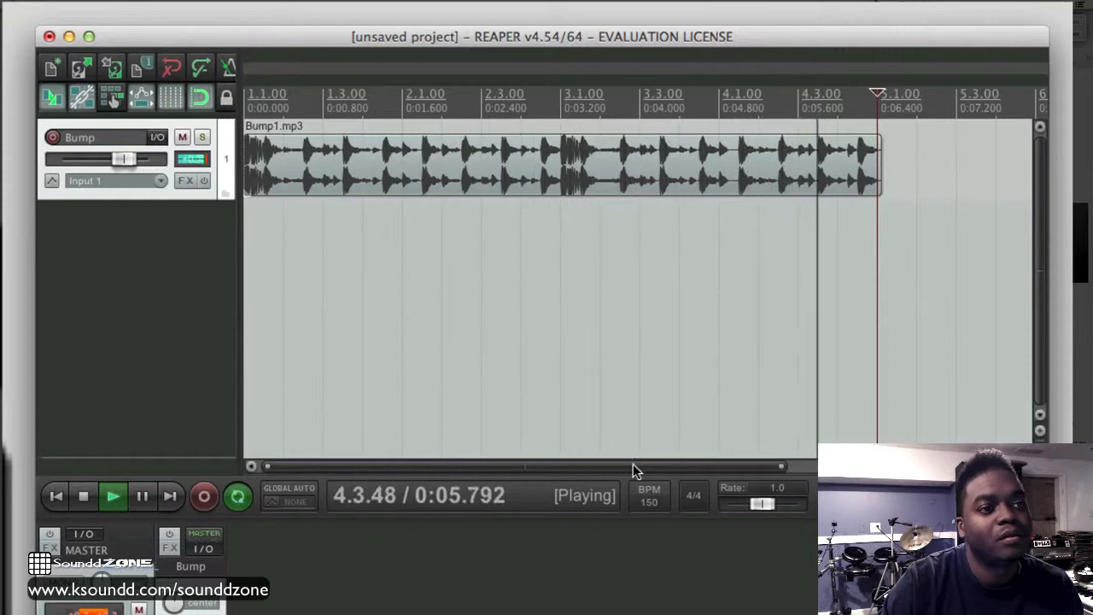
pyautogui.press('space')
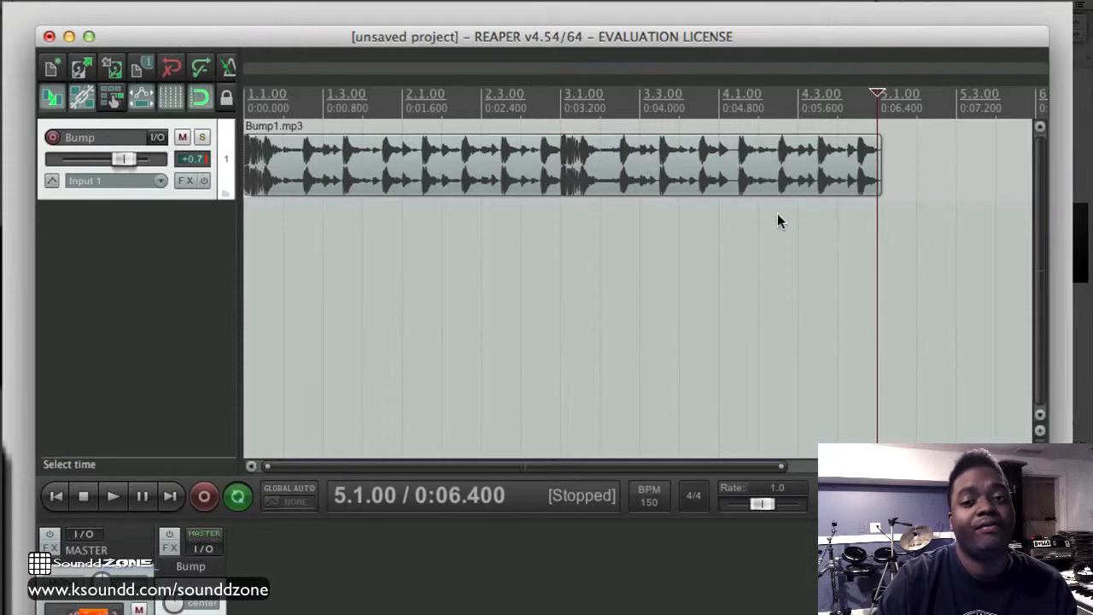
pyautogui.click(903, 203)
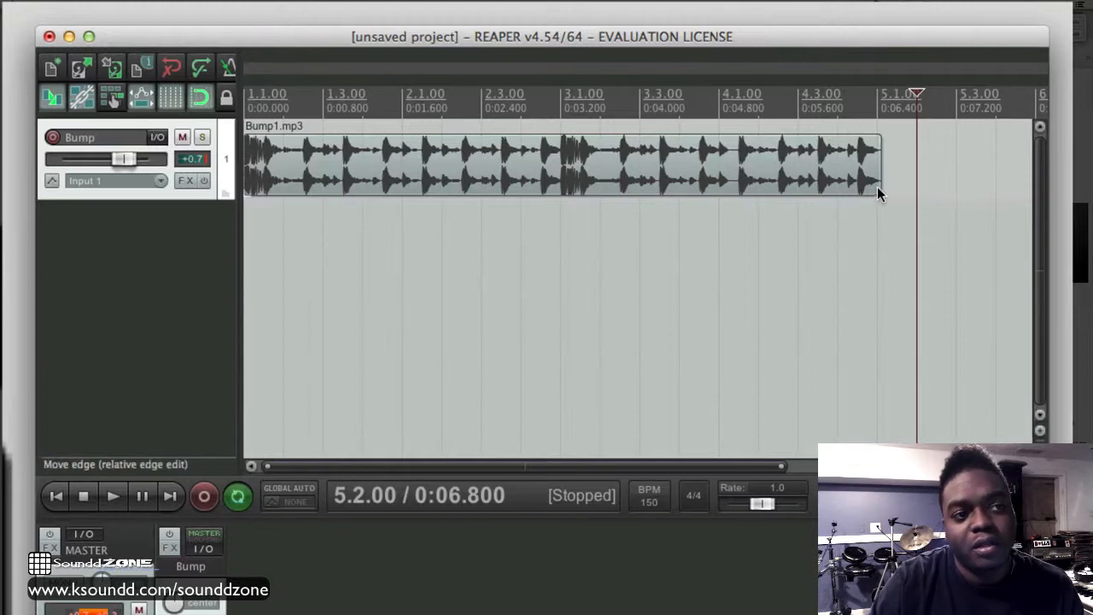
# Step: Trim the end of the Bump1.mp3 item to the bar line at 5.1.00 and play back the loop
pyautogui.moveTo(879, 185); pyautogui.dragTo(876, 193)
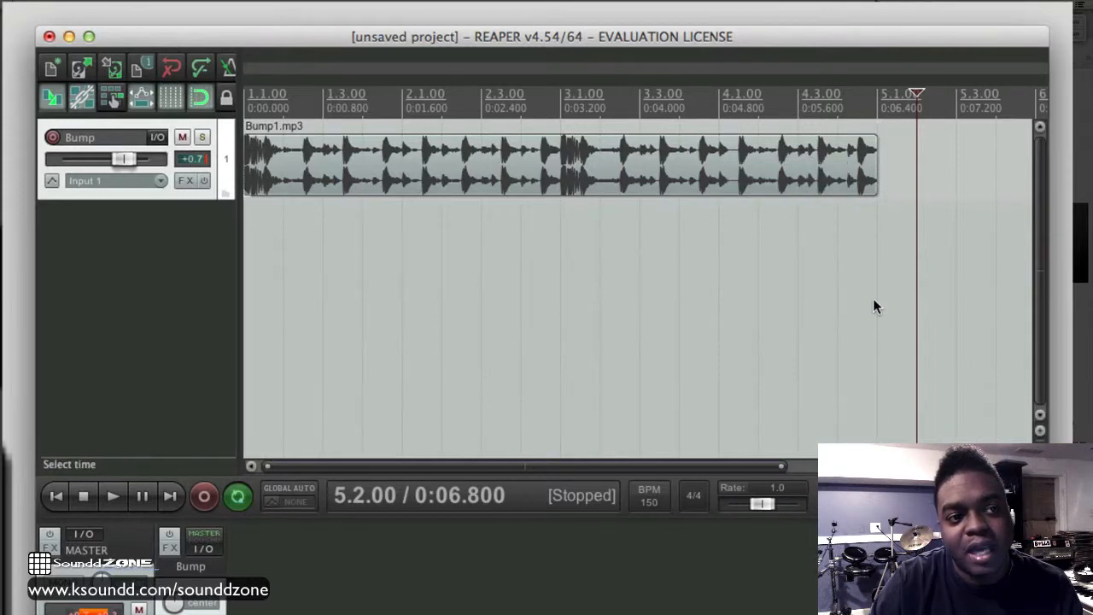
pyautogui.press('space')
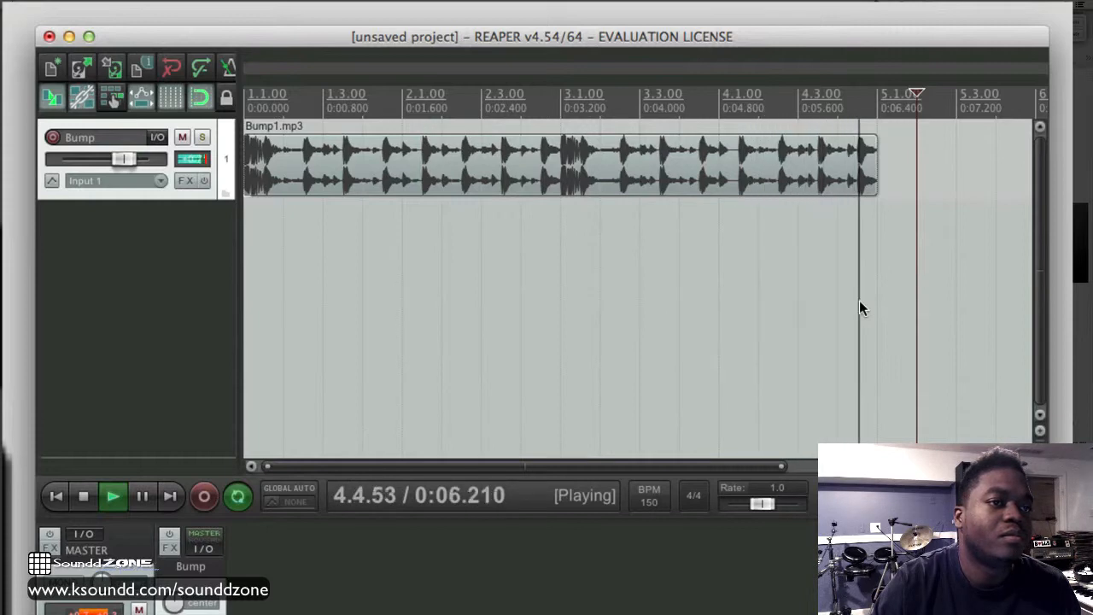
pyautogui.press('space')
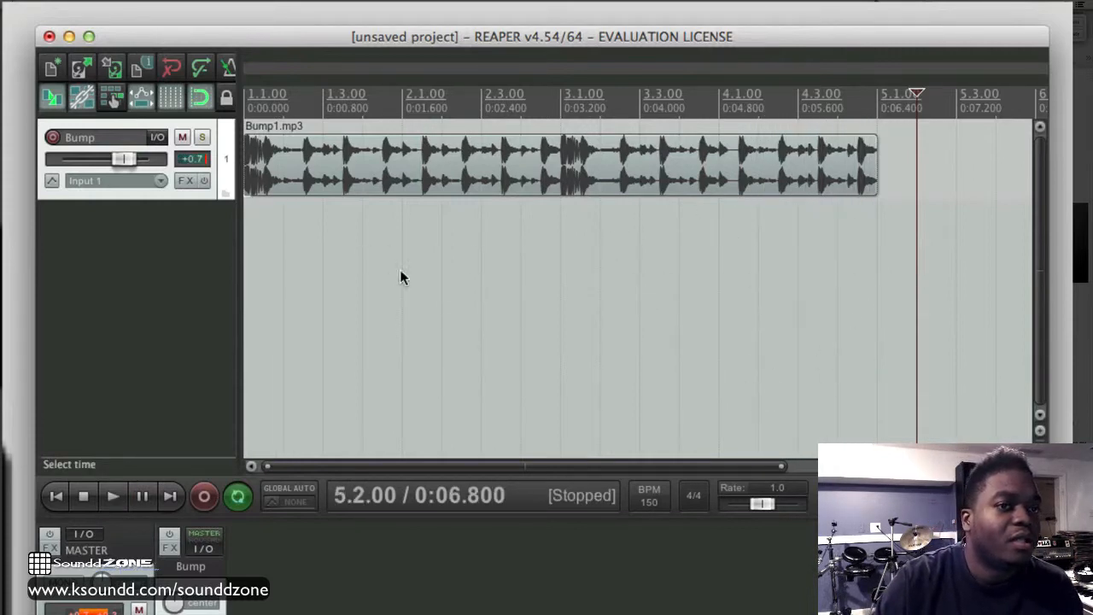
# Step: Save the project to the Desktop as Bump1 and move its project file to the free area beside the project window
pyautogui.press('super+Tab')
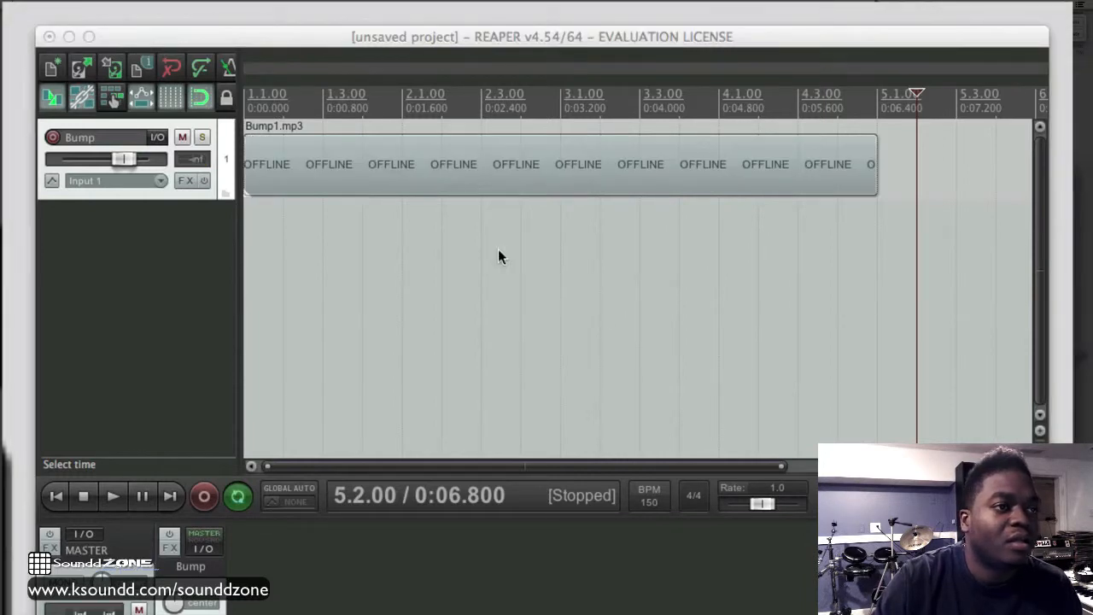
pyautogui.click(222, 40)
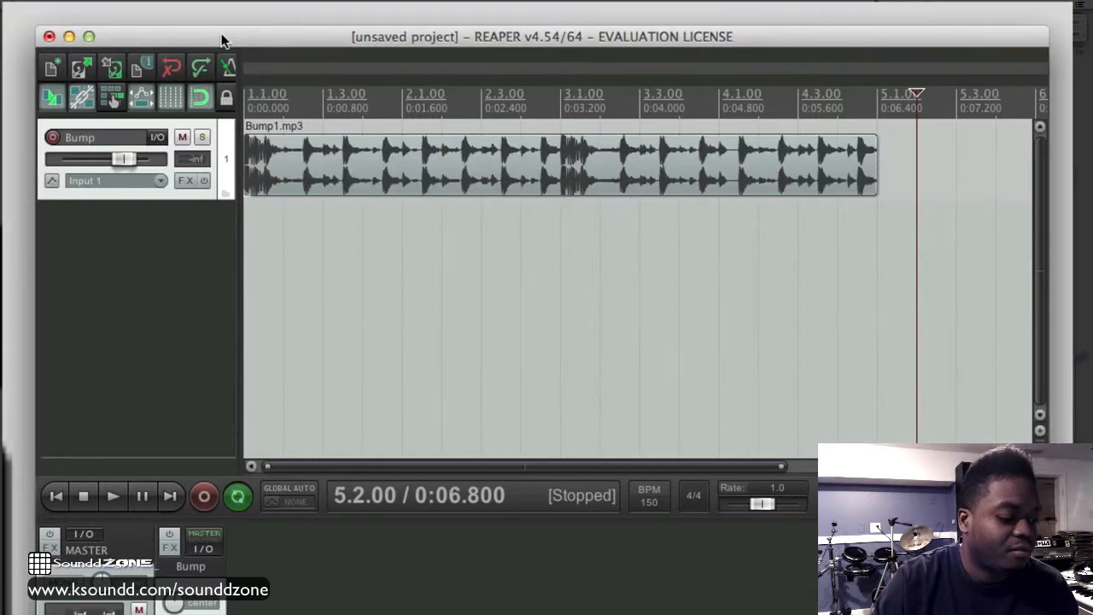
pyautogui.press('super+s')
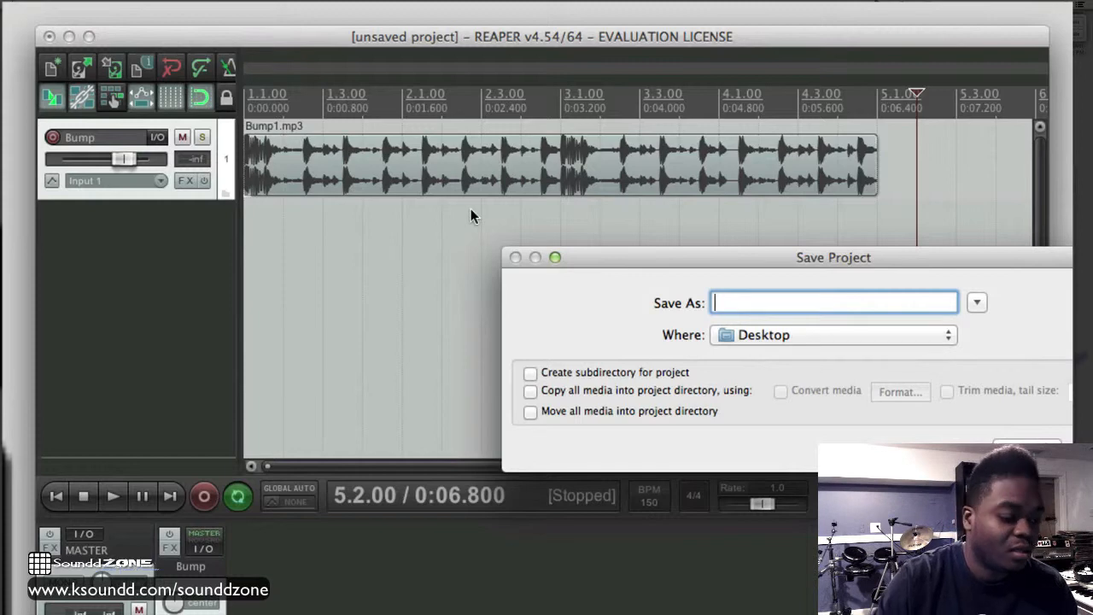
pyautogui.write('Bump1')
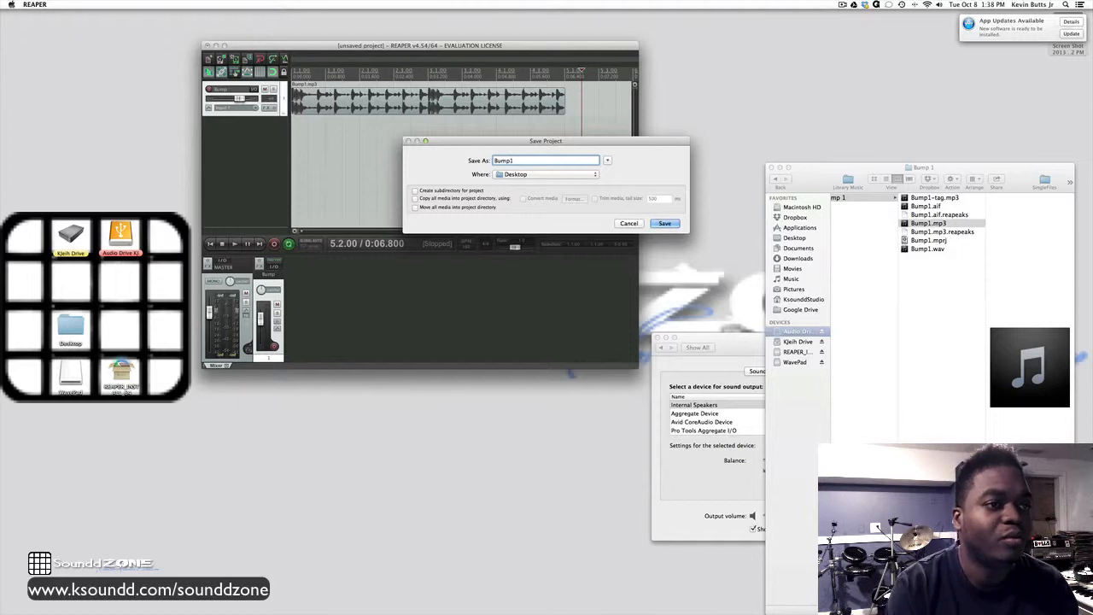
pyautogui.press('Return')
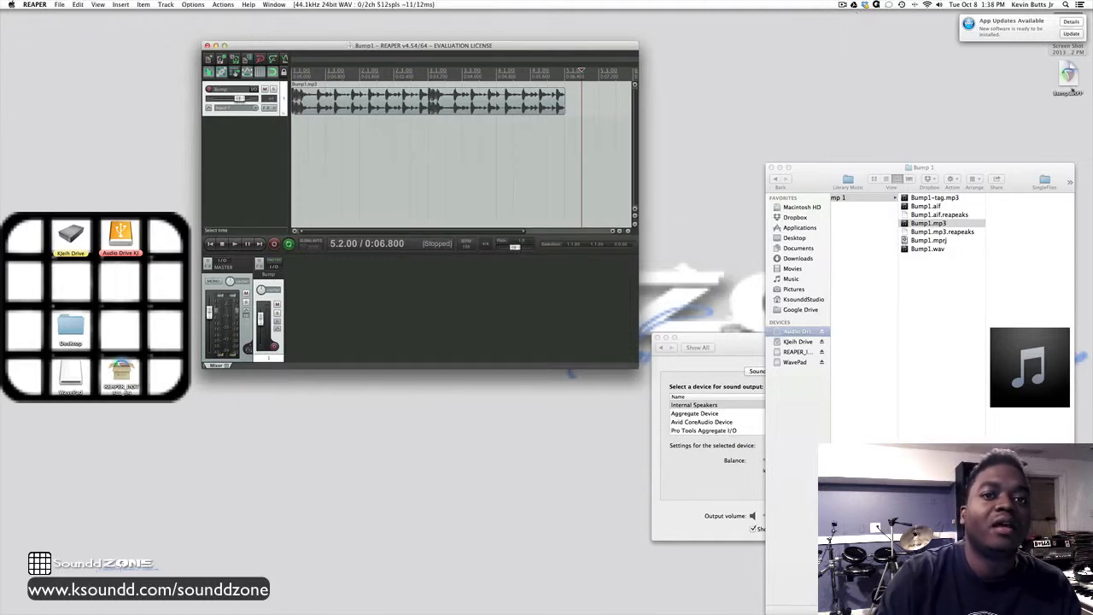
pyautogui.moveTo(1069, 75); pyautogui.dragTo(745, 129)
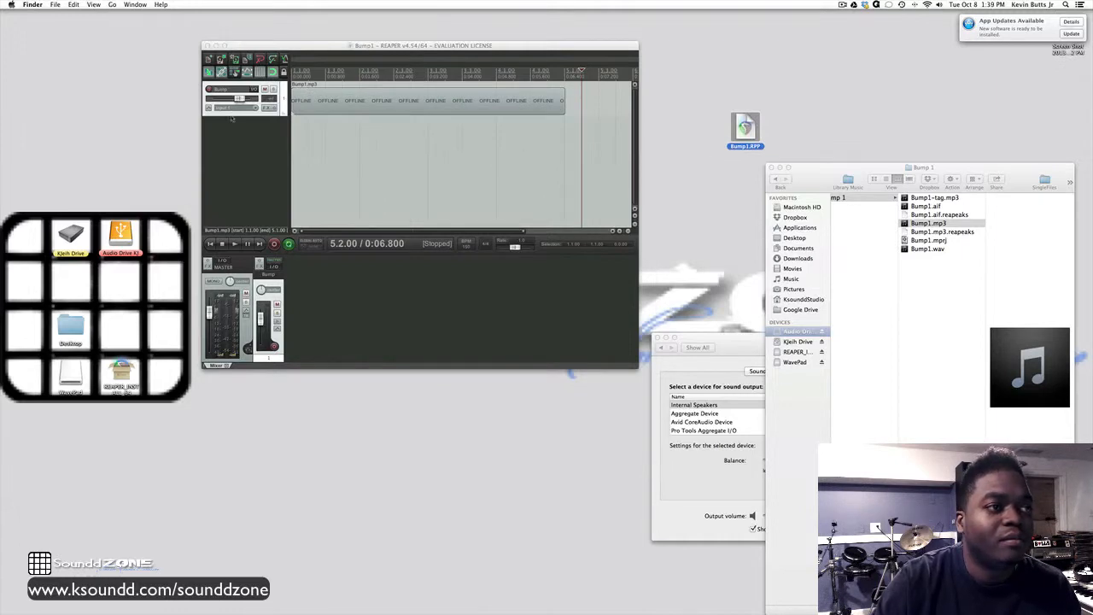
# Step: Start a new project, and open the Workout groove 95bpm folder in Finder
pyautogui.click(209, 59)
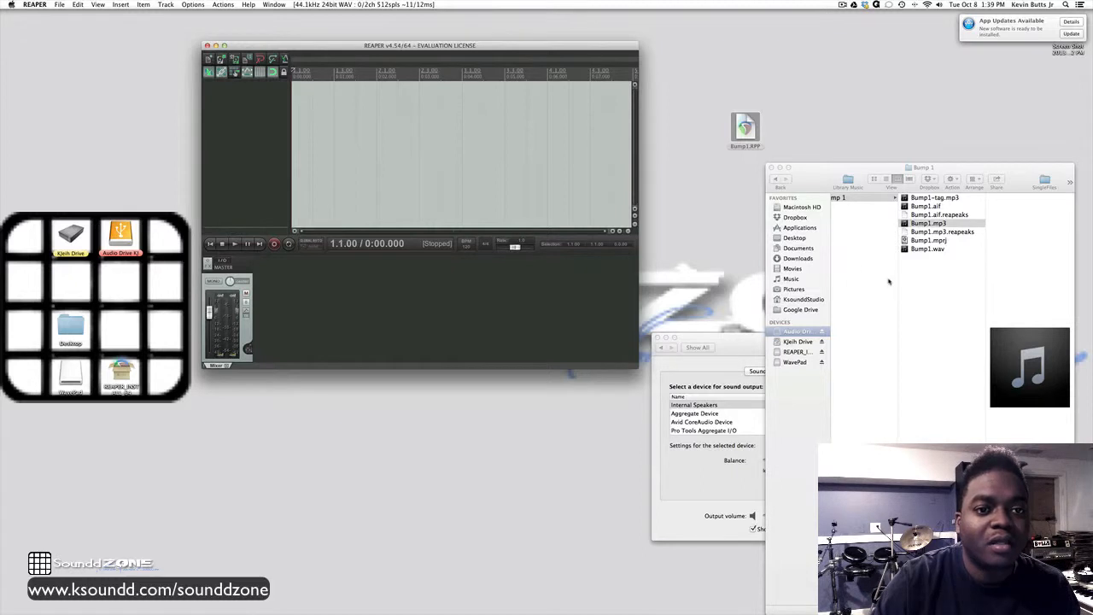
pyautogui.moveTo(880, 173); pyautogui.dragTo(854, 138)
pyautogui.hscroll(-5, 880, 218)
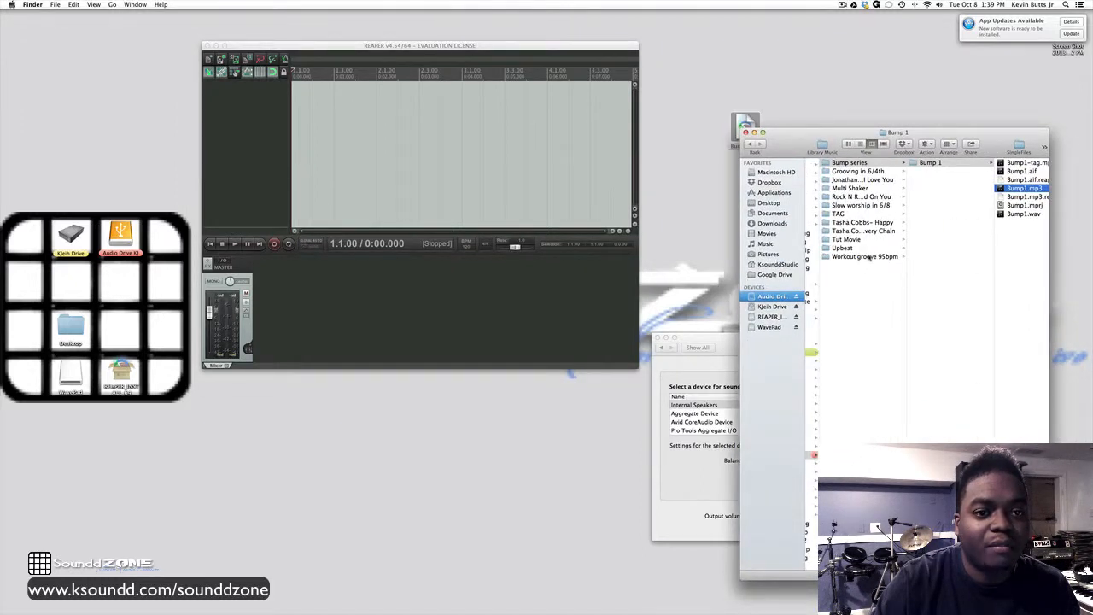
pyautogui.click(867, 256)
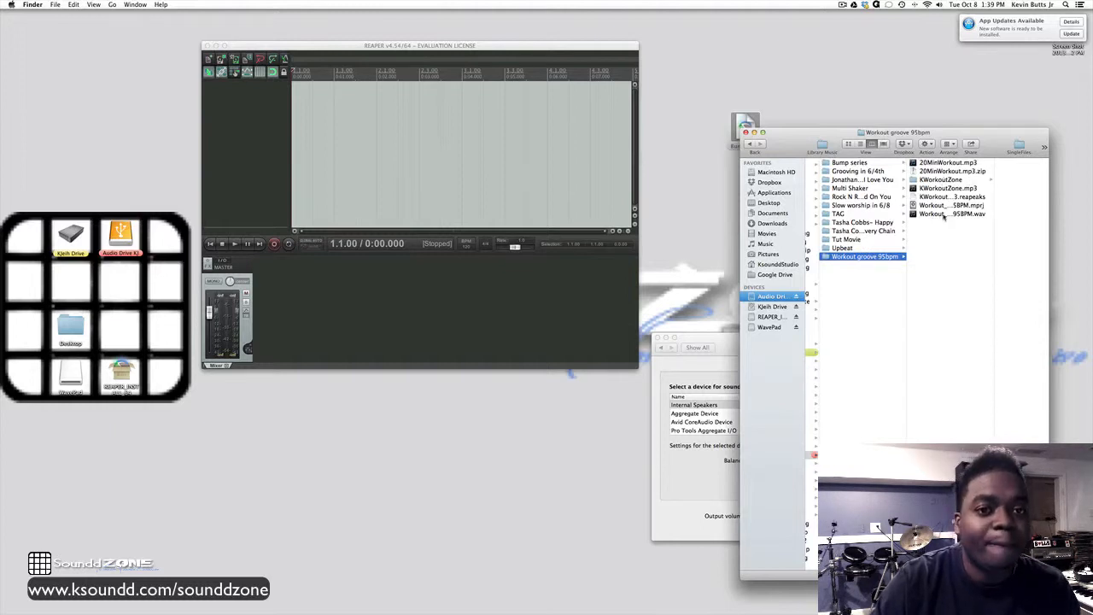
# Step: Switch back to REAPER and set the new project's tempo to 95 BPM
pyautogui.click(487, 264)
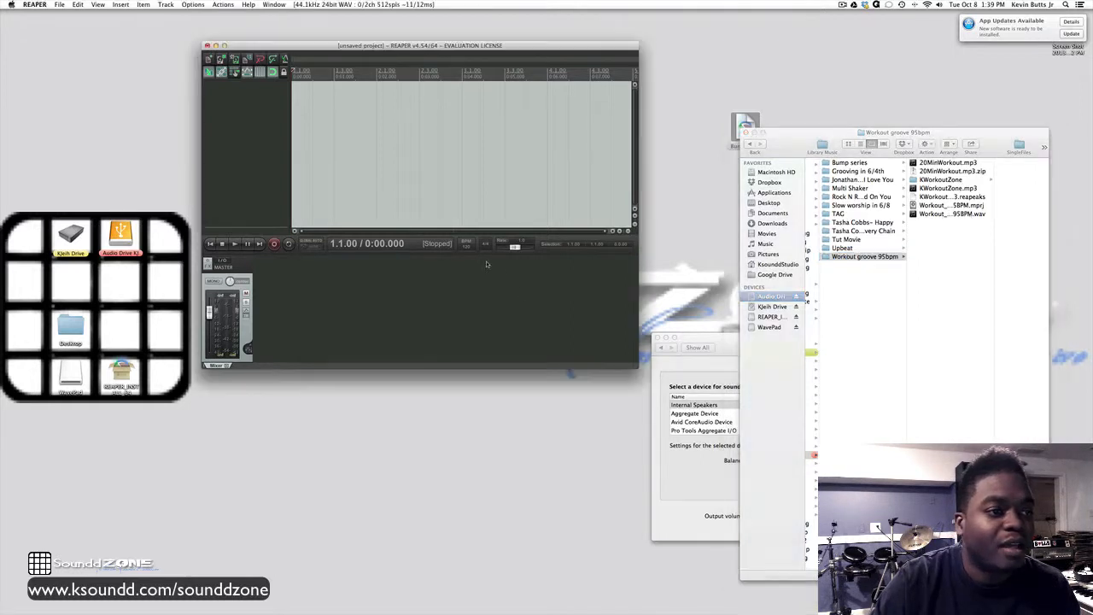
pyautogui.click(466, 246)
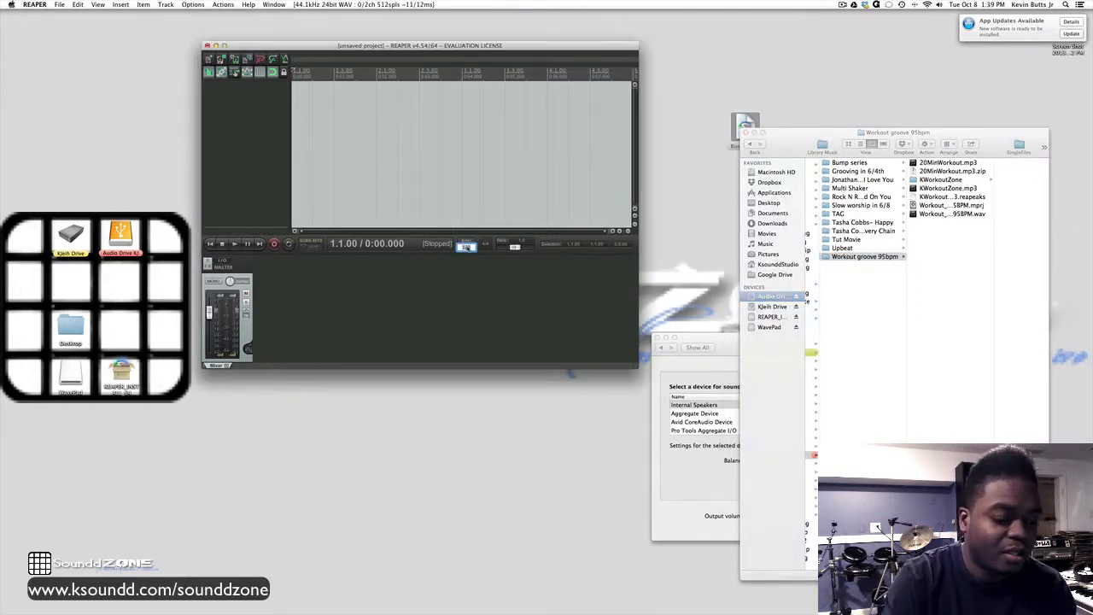
pyautogui.write('95')
pyautogui.press('Return')
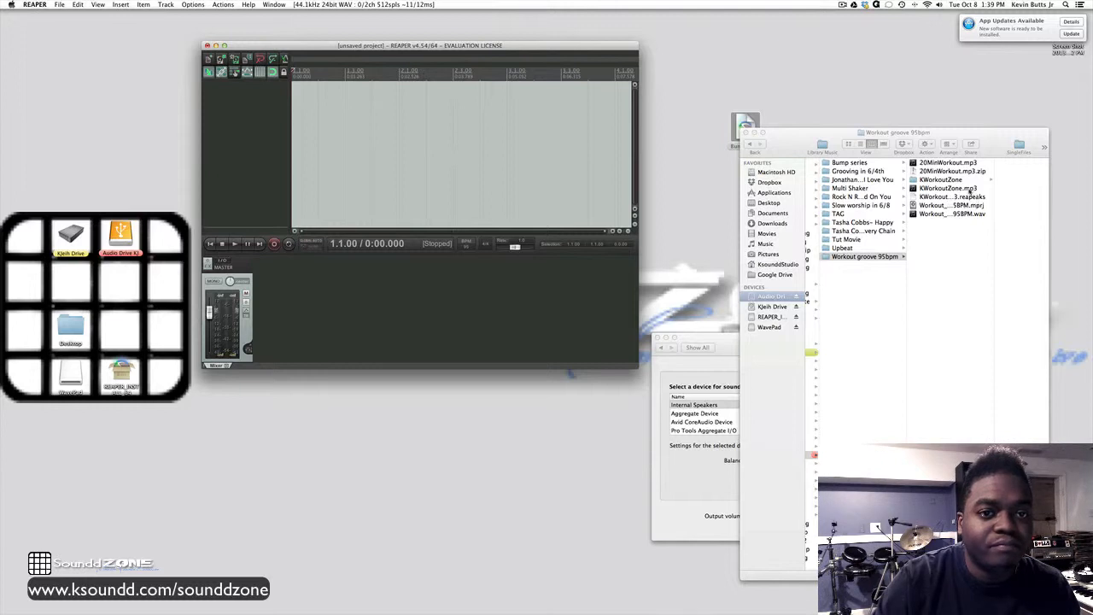
# Step: Place KWorkoutZone.mp3 from the Finder folder on a new REAPER track starting at 1.1.00
pyautogui.click(972, 190)
pyautogui.click(971, 190)
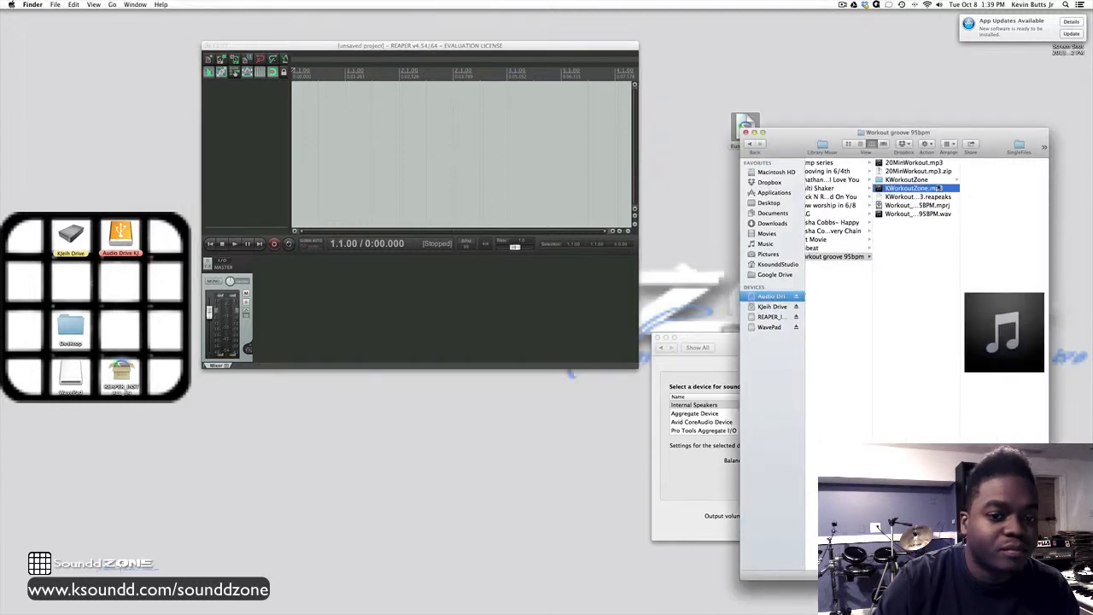
pyautogui.moveTo(971, 190); pyautogui.dragTo(324, 107)
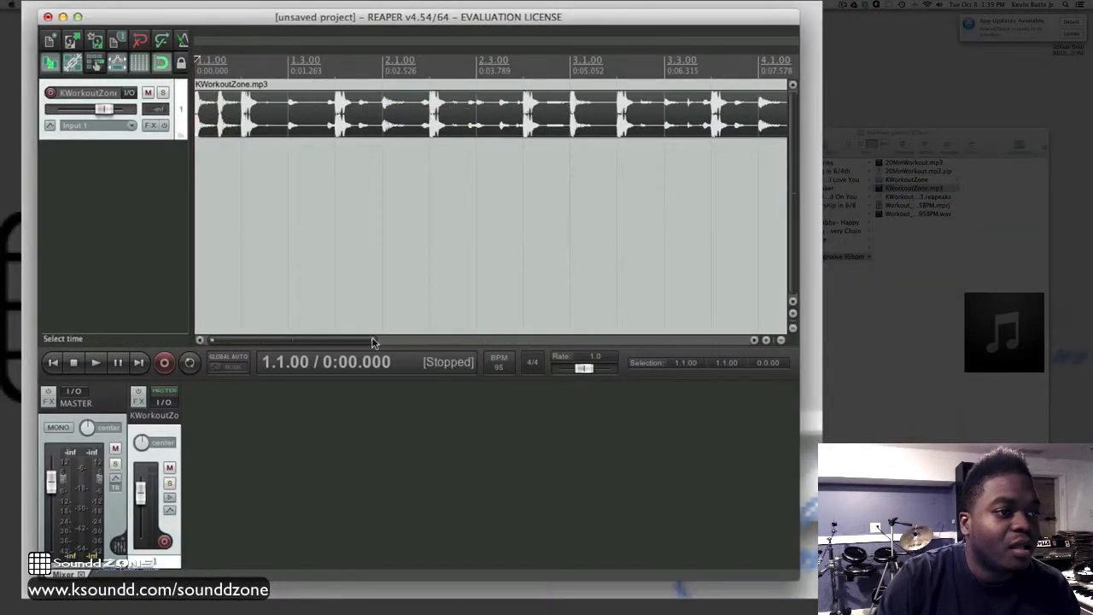
# Step: Enable repeat and play the KWorkoutZone.mp3 loop briefly from the project start
pyautogui.moveTo(372, 340); pyautogui.dragTo(598, 340)
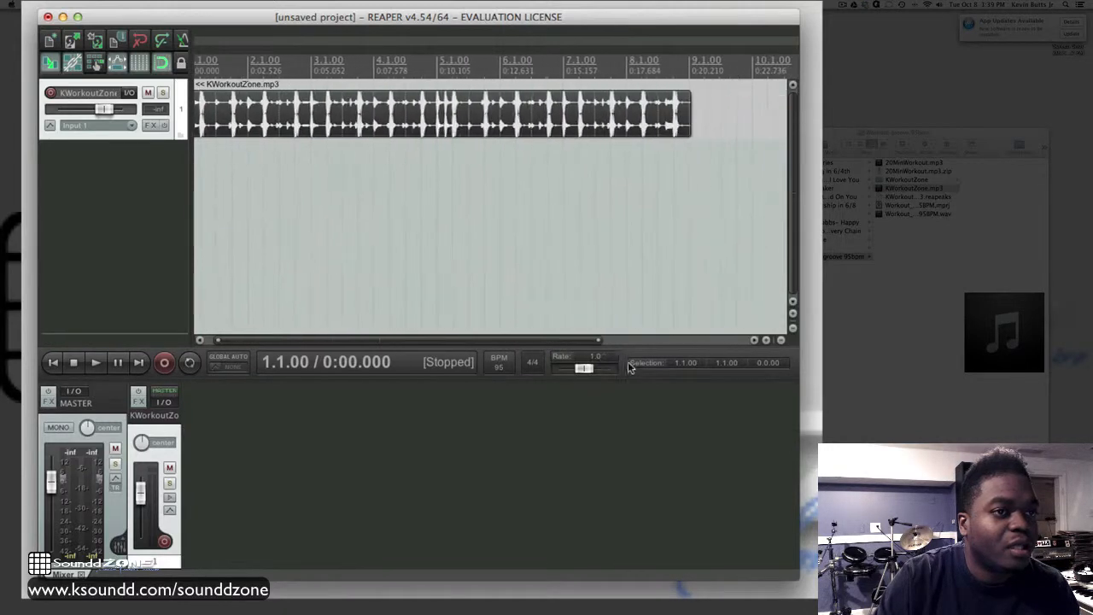
pyautogui.hscroll(10, 500, 253)
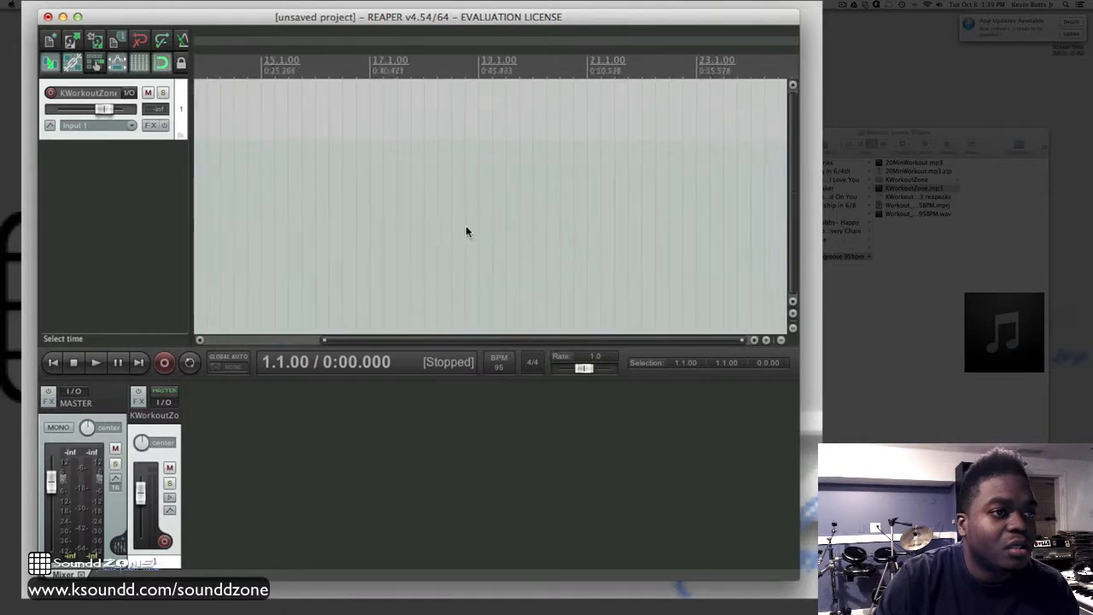
pyautogui.hscroll(-10, 465, 231)
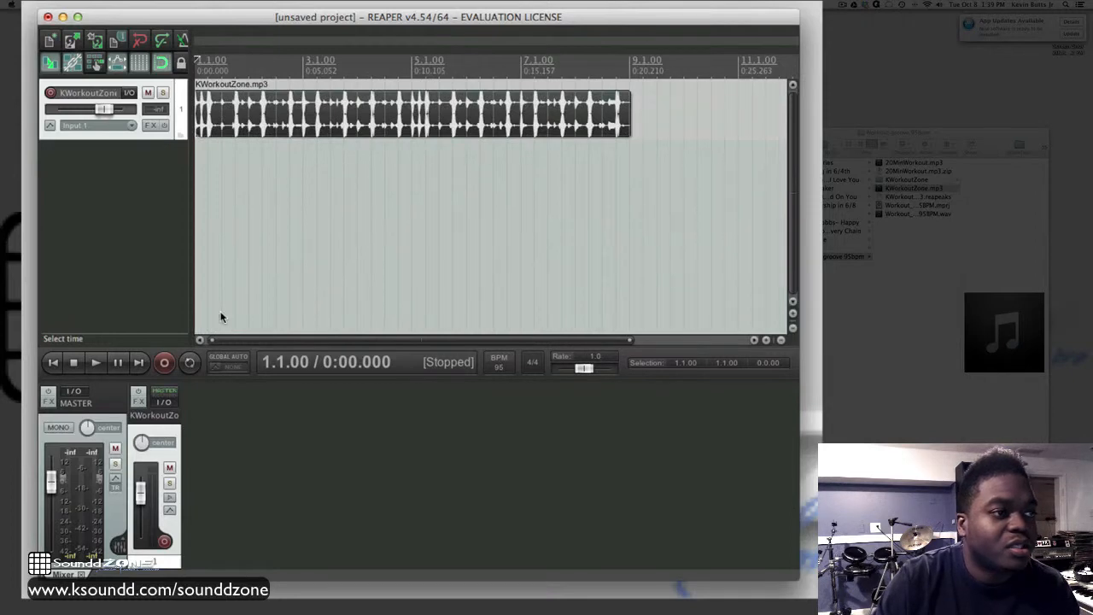
pyautogui.click(189, 362)
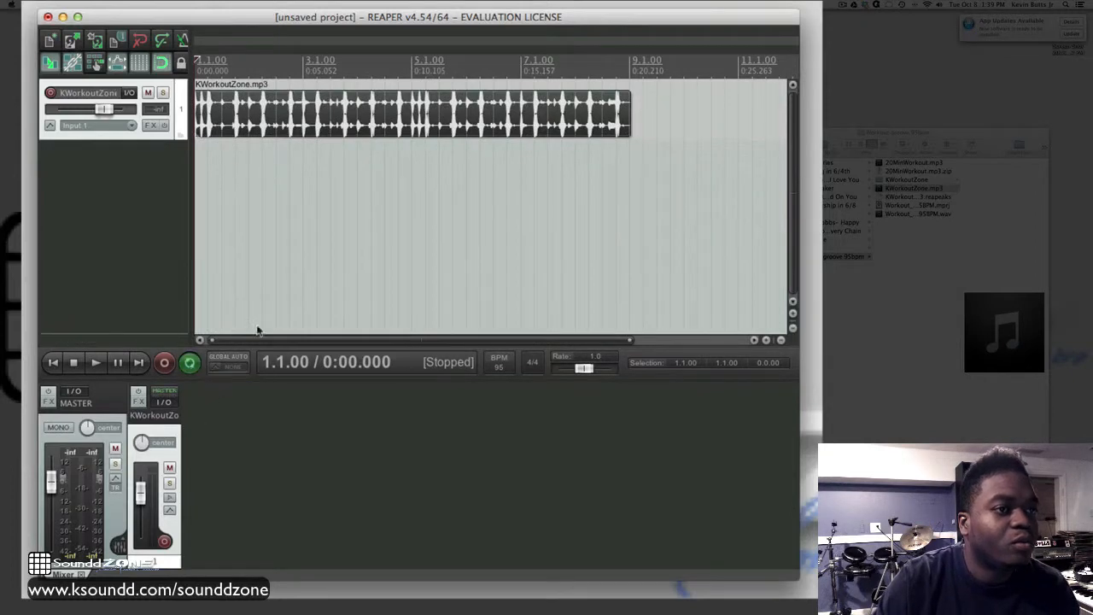
pyautogui.press('space')
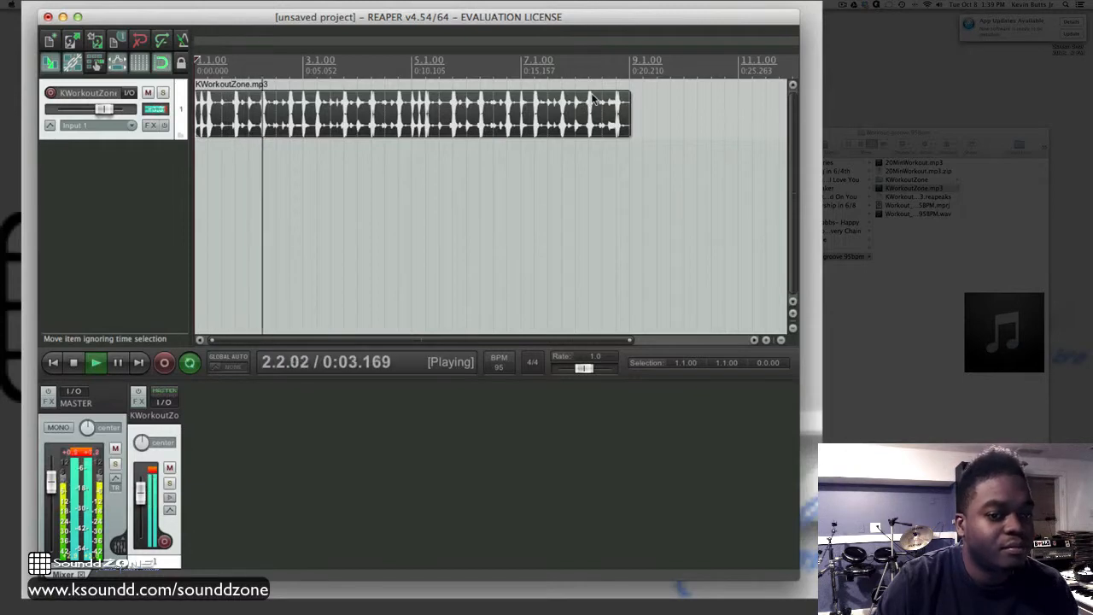
pyautogui.press('space')
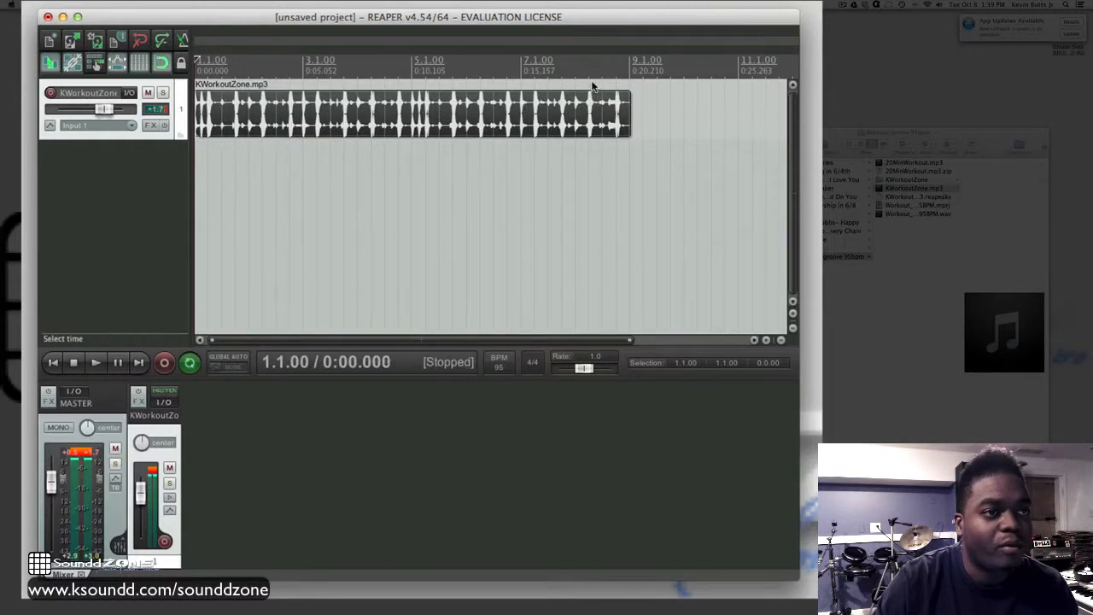
# Step: Place the edit cursor at 8.2.00 and play across the end of the KWorkoutZone.mp3 loop
pyautogui.click(593, 86)
pyautogui.press('space')
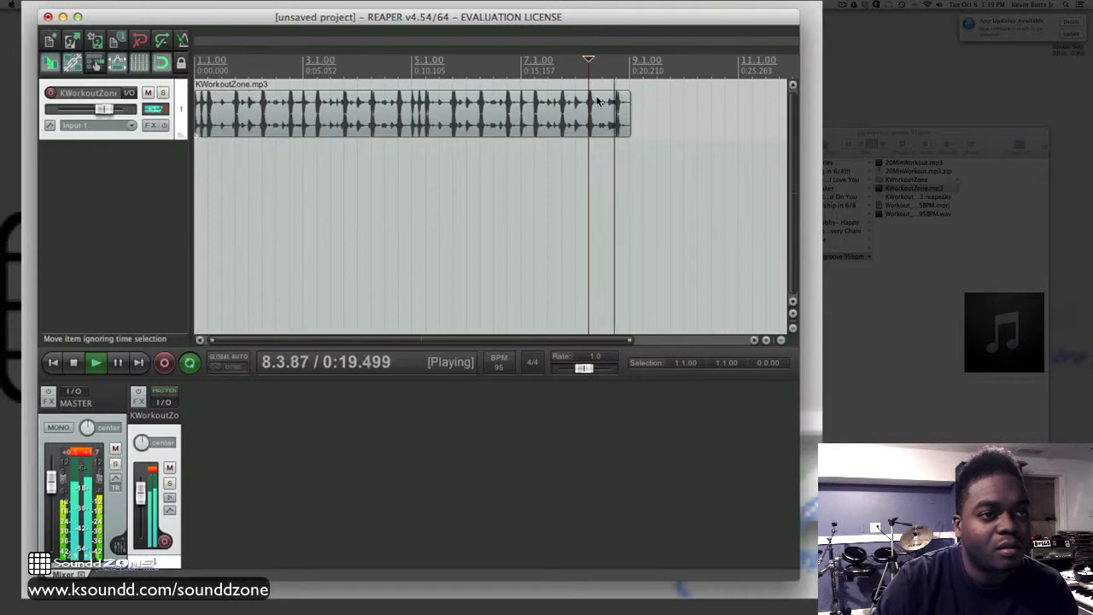
pyautogui.press('space')
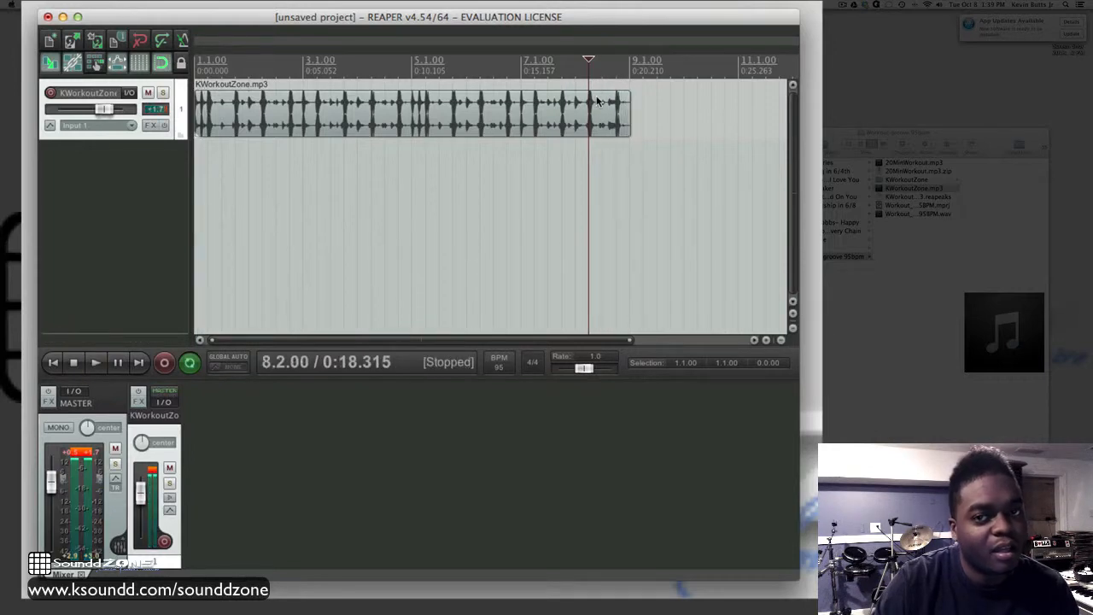
# Step: Trim the end of the KWorkoutZone.mp3 item to 9.1.00 and check the repeat by playing from 8.2.00 and from 7.3.00
pyautogui.click(574, 85)
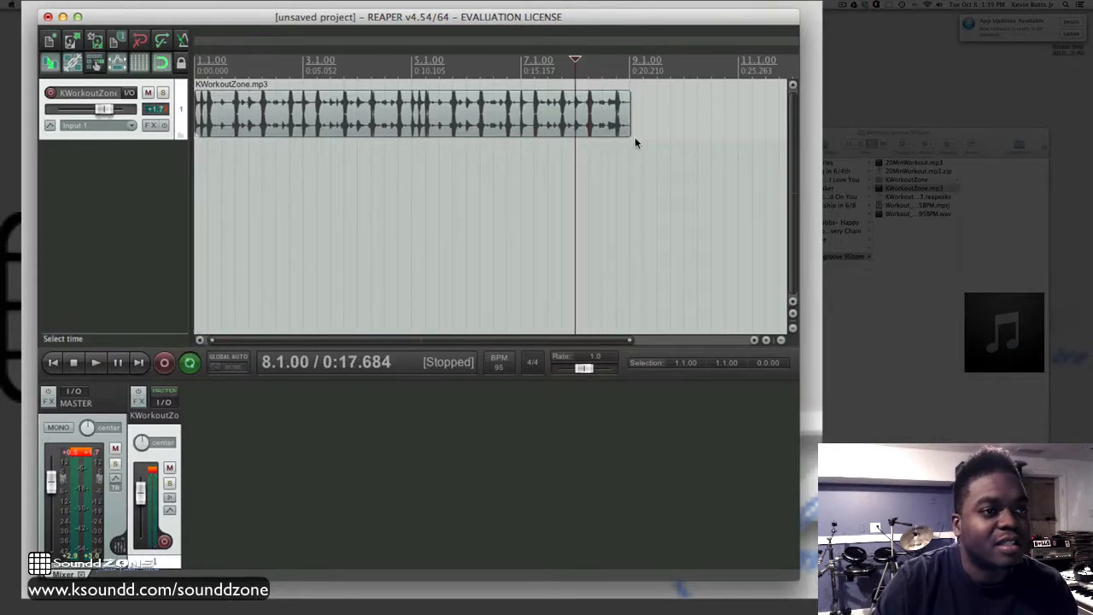
pyautogui.moveTo(628, 133); pyautogui.dragTo(622, 142)
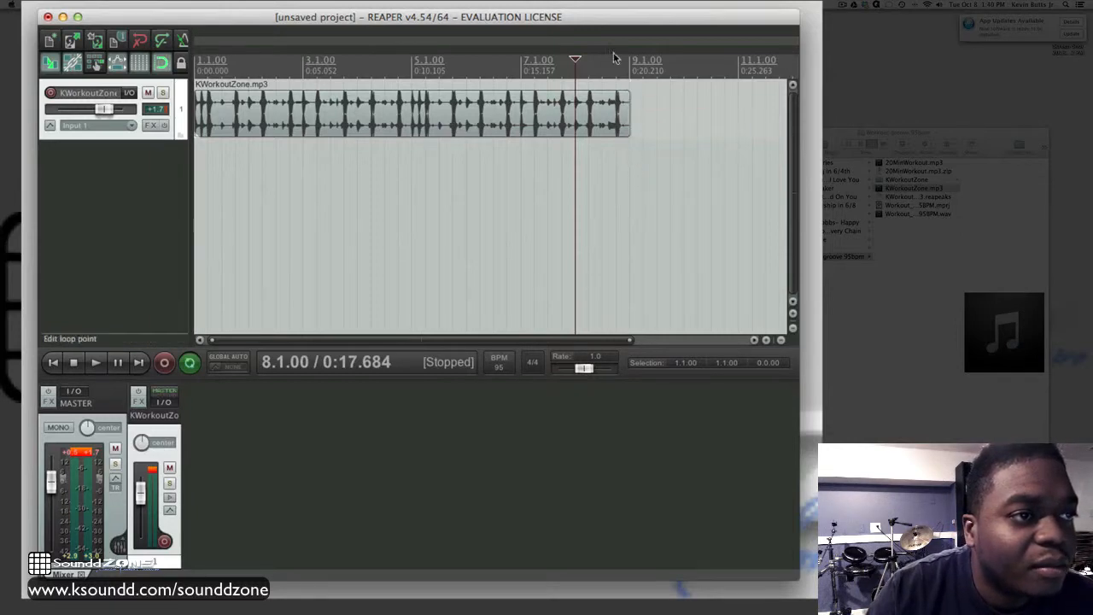
pyautogui.click(594, 81)
pyautogui.press('space')
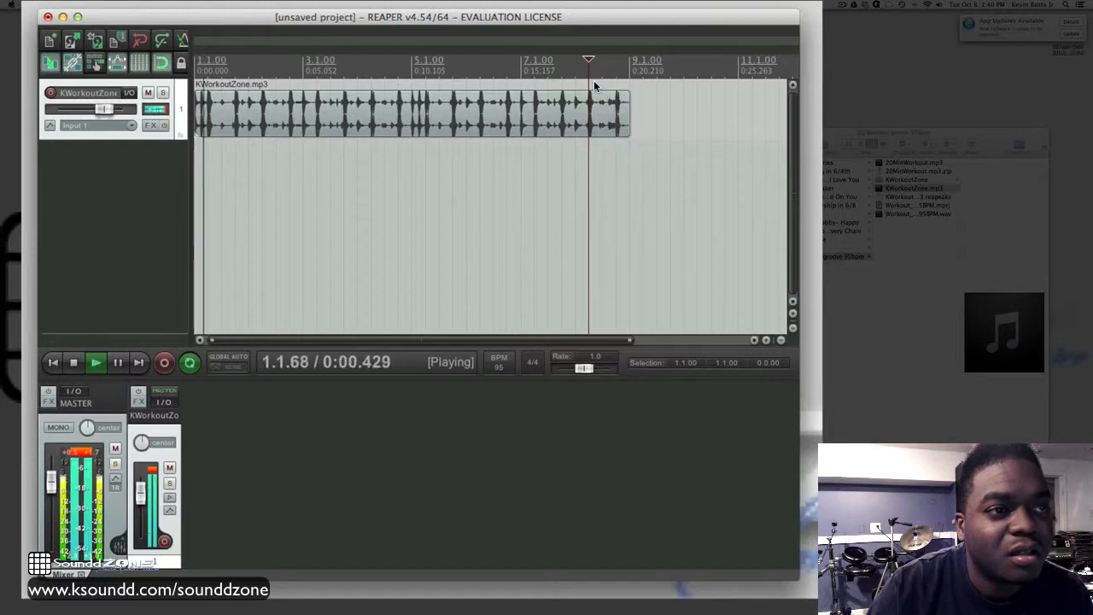
pyautogui.press('space')
pyautogui.click(548, 79)
pyautogui.press('space')
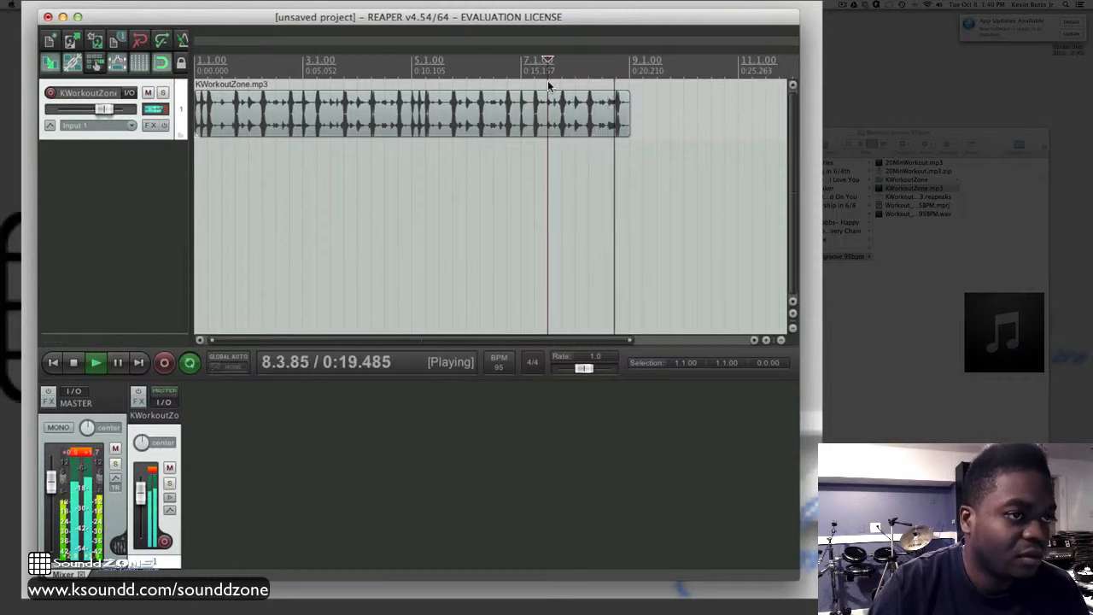
pyautogui.press('space')
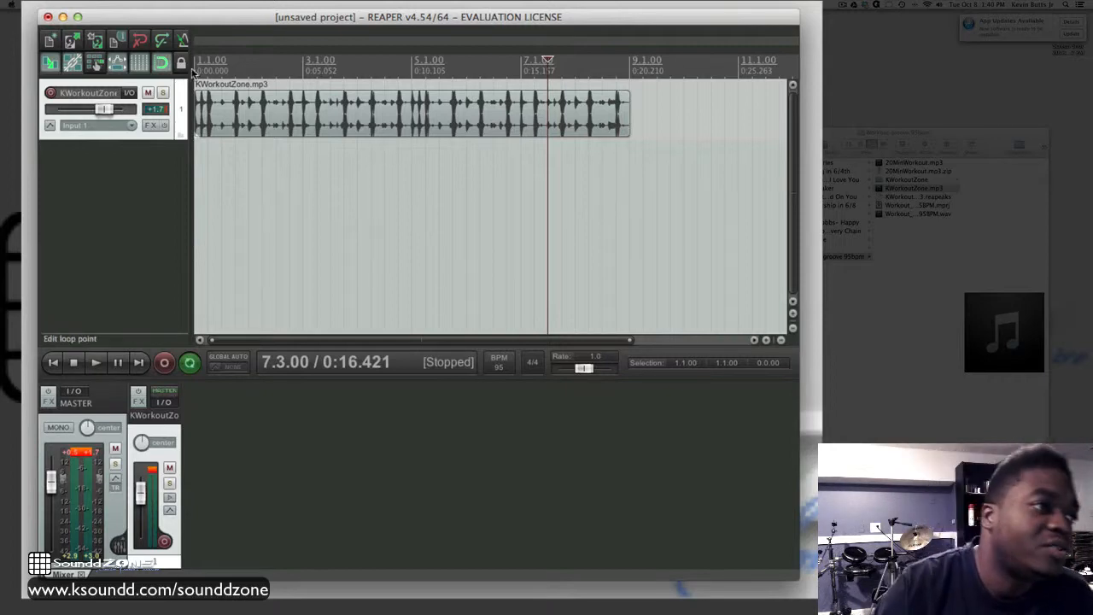
# Step: Set a time selection over the first four bars, from 1.1.00 to 5.1.00, and start and stop playback
pyautogui.moveTo(196, 137); pyautogui.dragTo(411, 145)
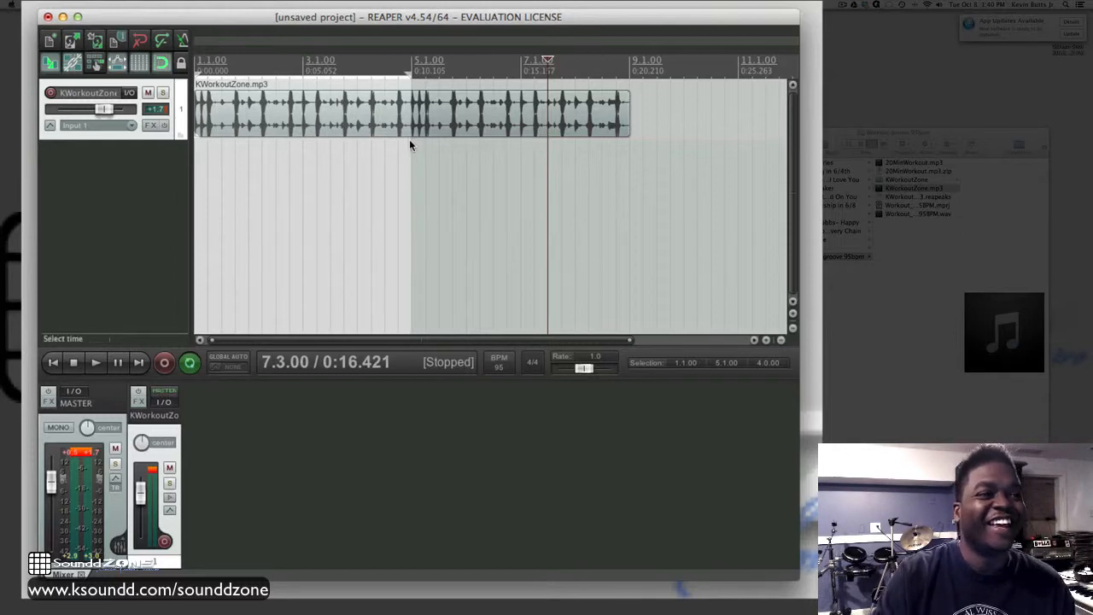
pyautogui.press('space')
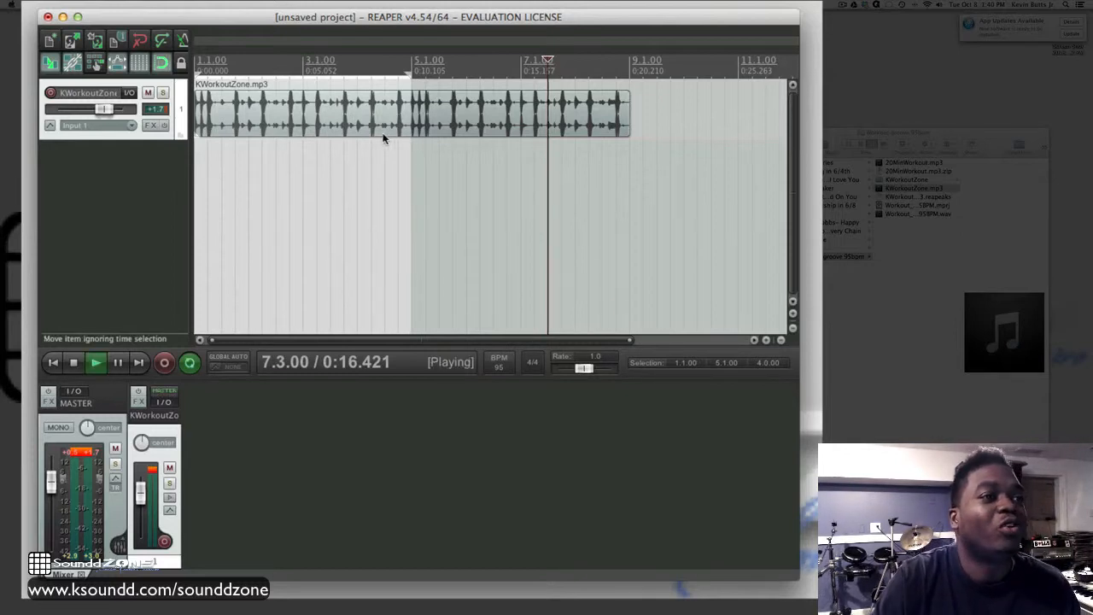
pyautogui.press('space')
pyautogui.scroll(-10, 299, 239)
pyautogui.hscroll(10, 286, 256)
pyautogui.press('space')
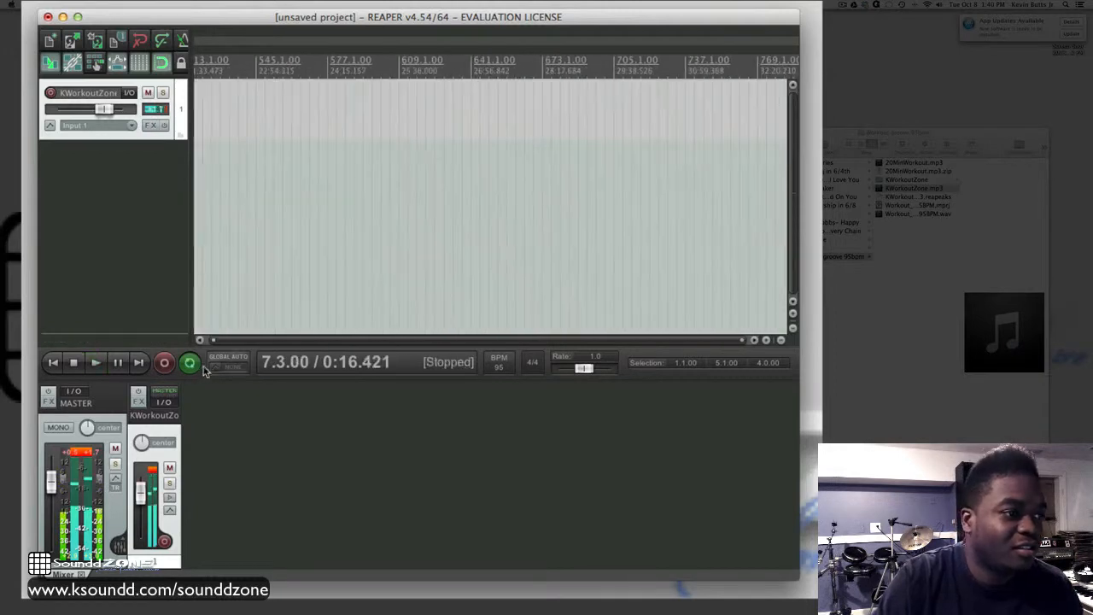
pyautogui.hscroll(-15, 252, 201)
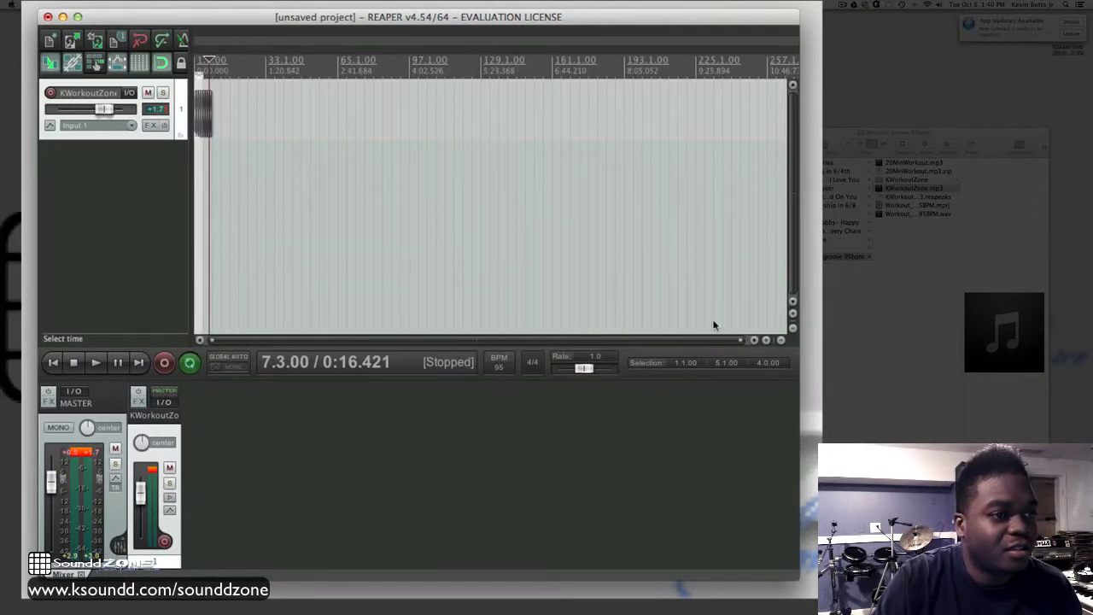
pyautogui.scroll(10, 741, 340)
pyautogui.moveTo(665, 340); pyautogui.dragTo(558, 340)
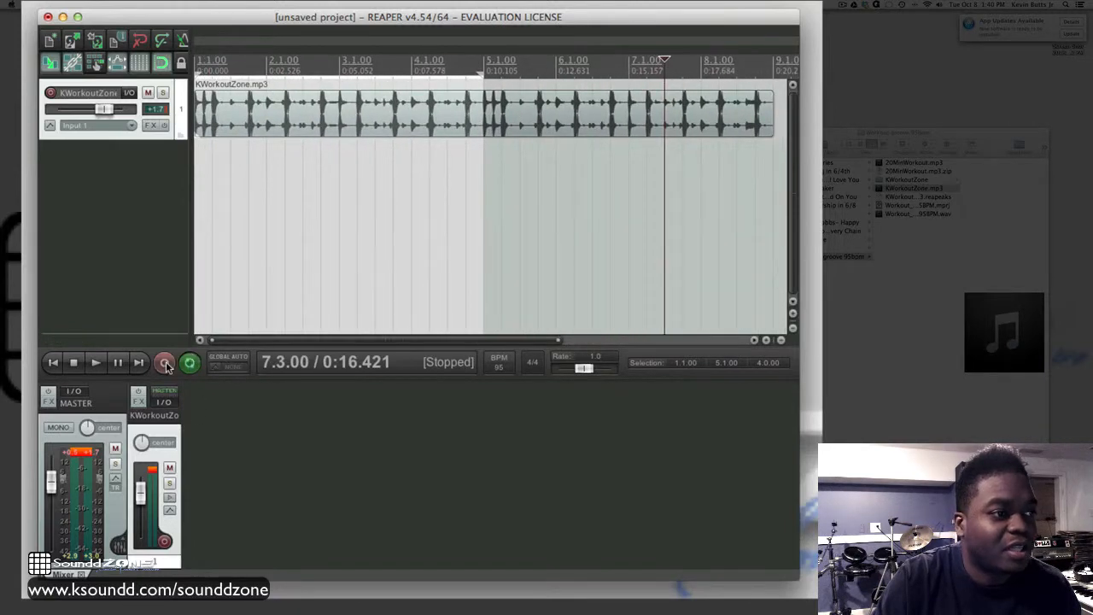
# Step: Play briefly from 7.3.00, return to the project start, and play the four-bar time selection from 1.1.00
pyautogui.press('space')
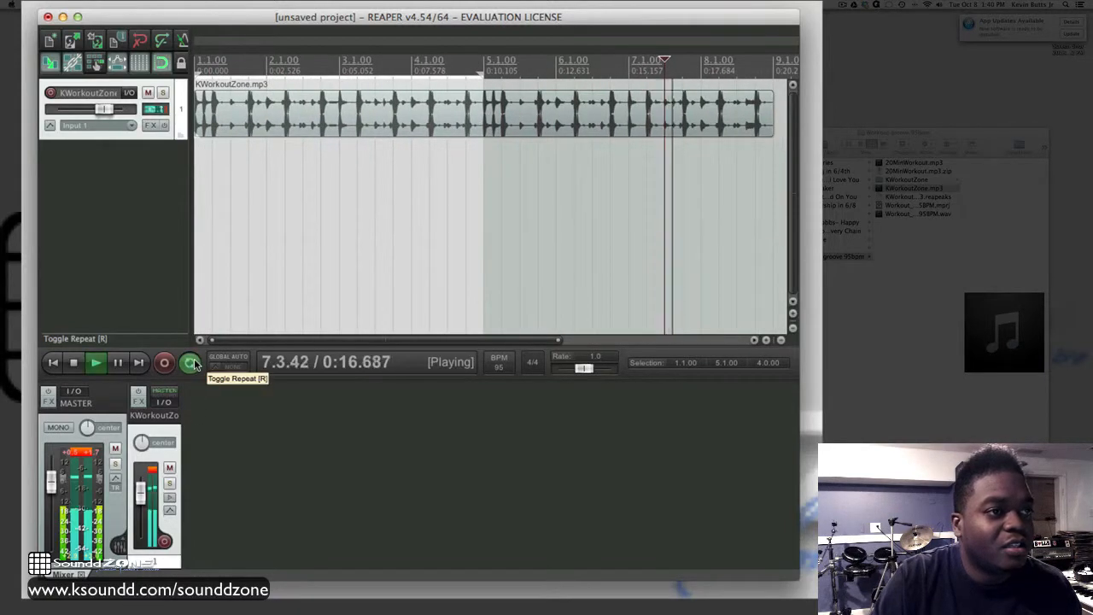
pyautogui.press('space')
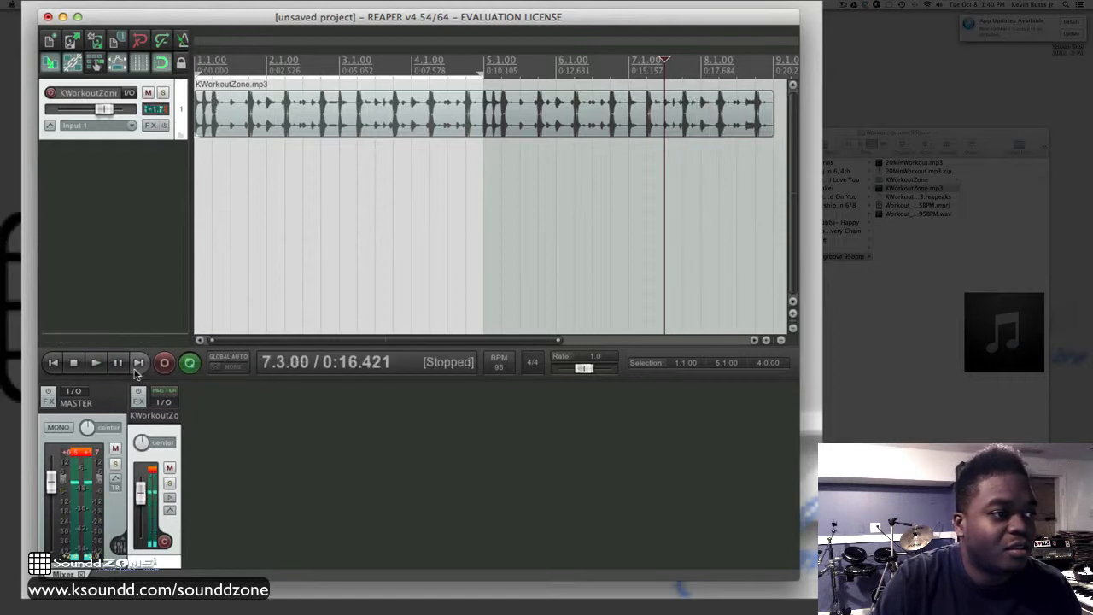
pyautogui.click(52, 365)
pyautogui.press('space')
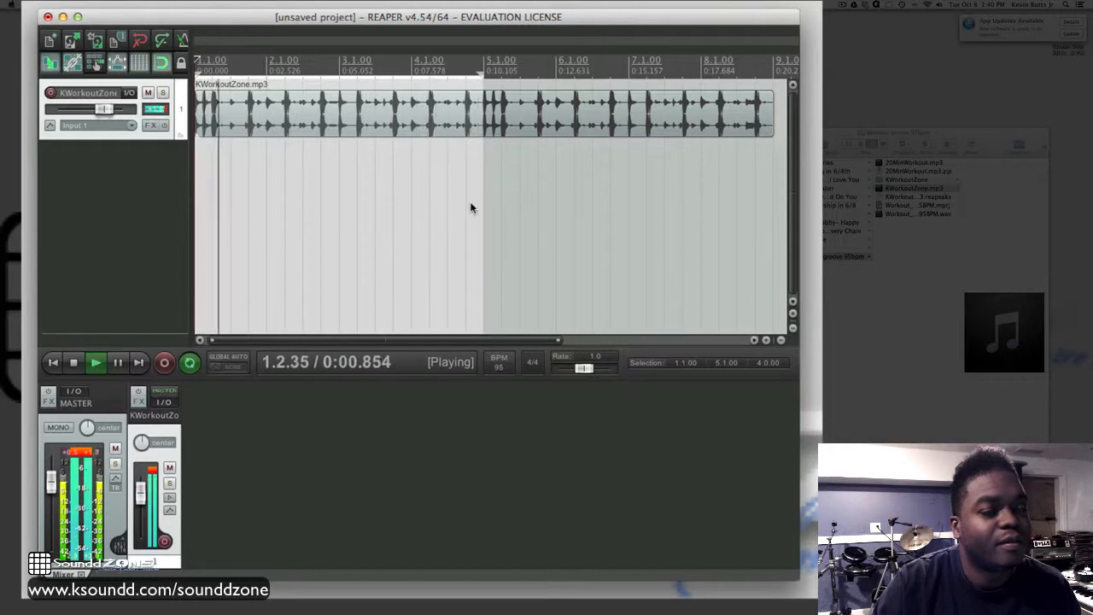
pyautogui.hscroll(15, 449, 182)
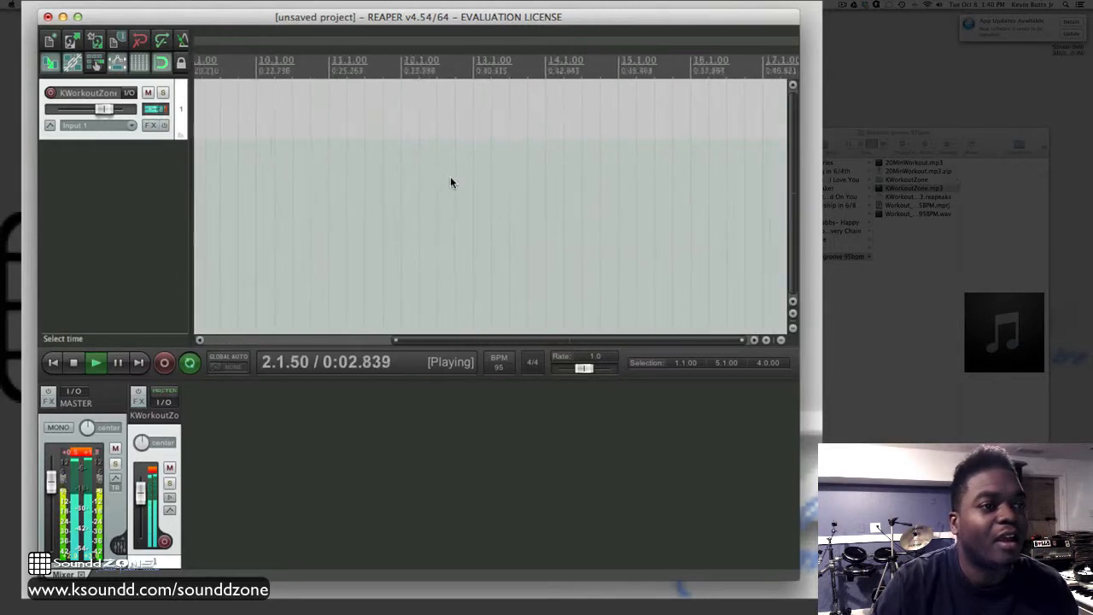
pyautogui.hscroll(-15, 450, 182)
pyautogui.press('space')
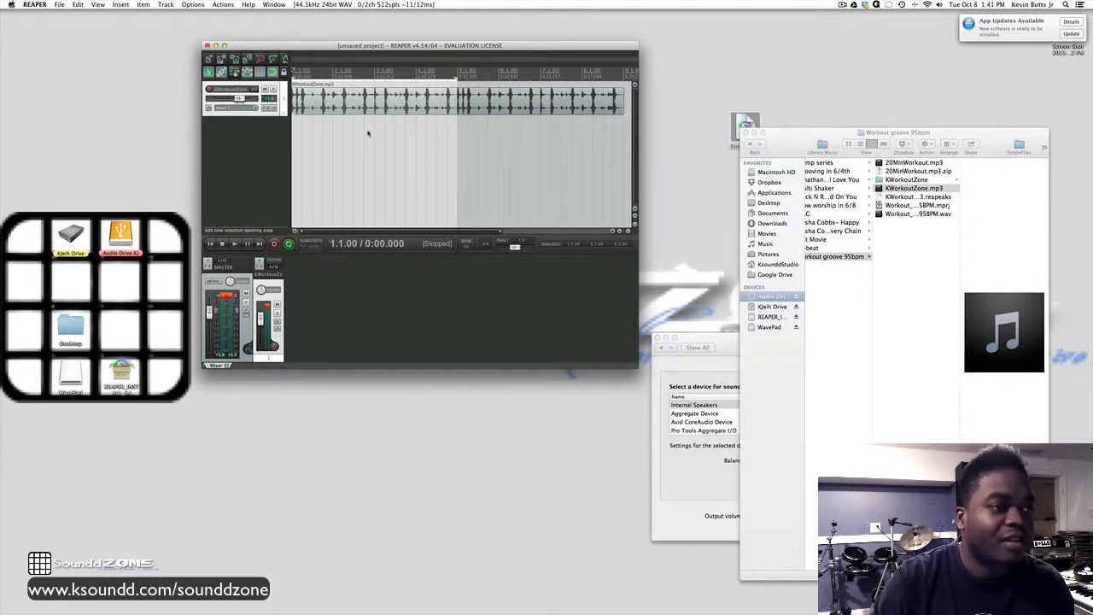
# Step: Save the project on the Desktop as Free loop
pyautogui.press('super+s')
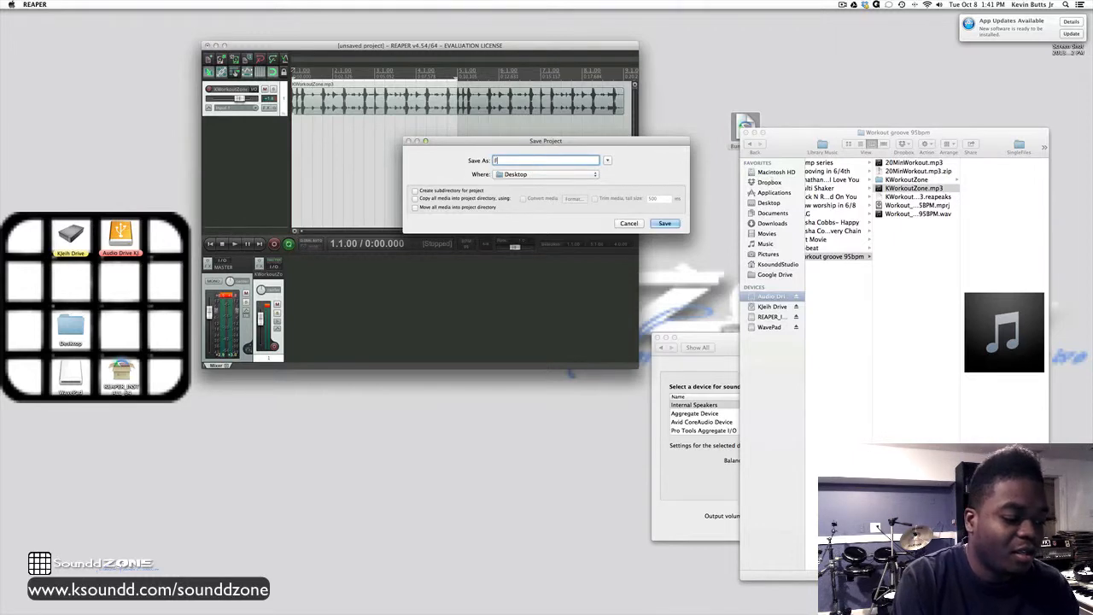
pyautogui.write('Free l')
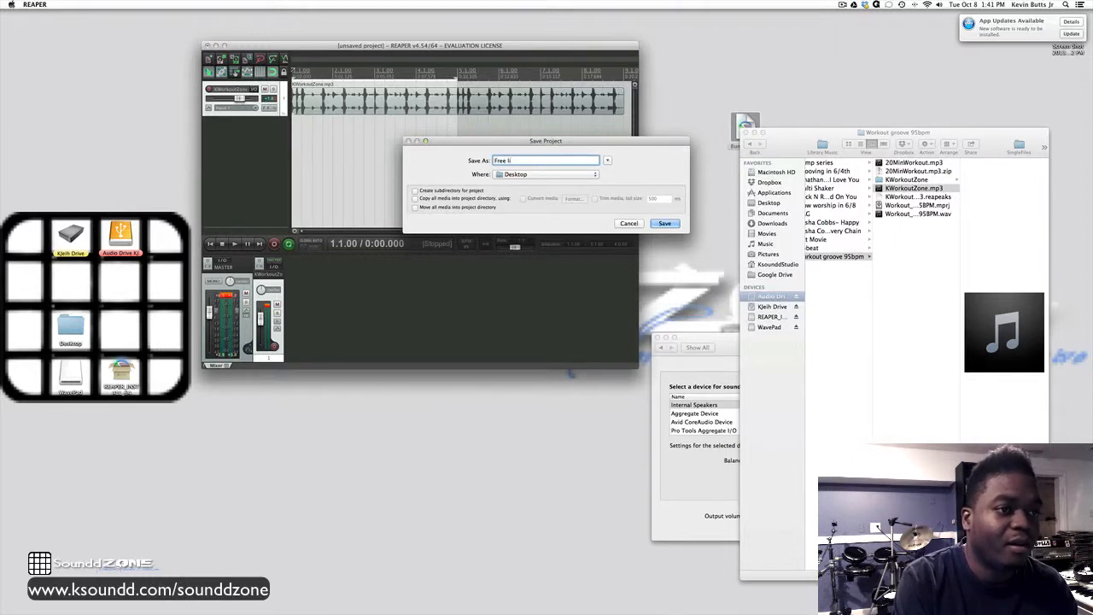
pyautogui.write('oop')
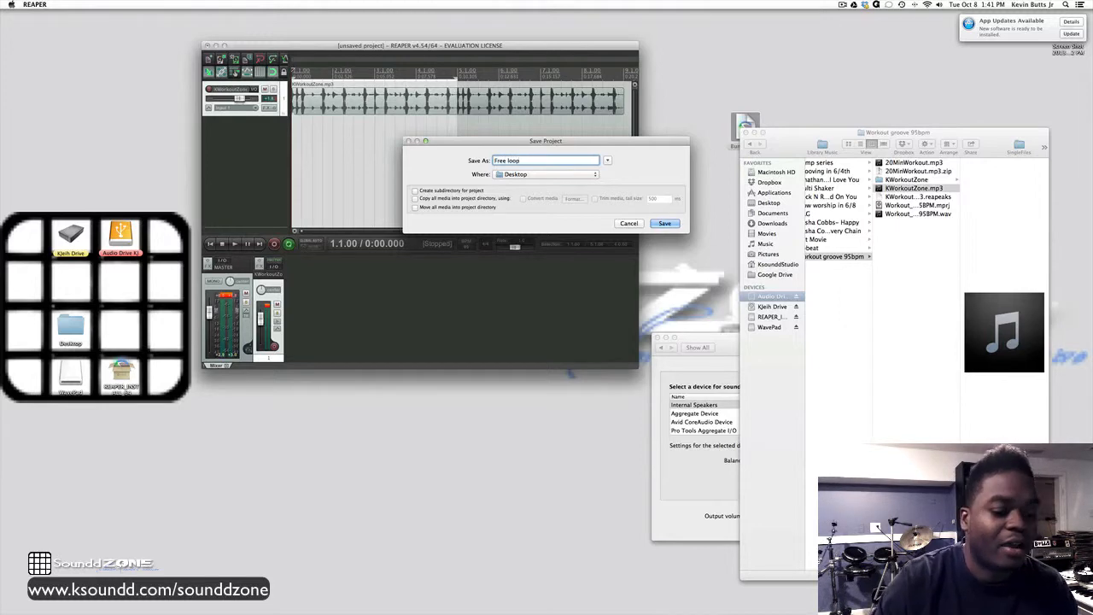
pyautogui.press('Return')
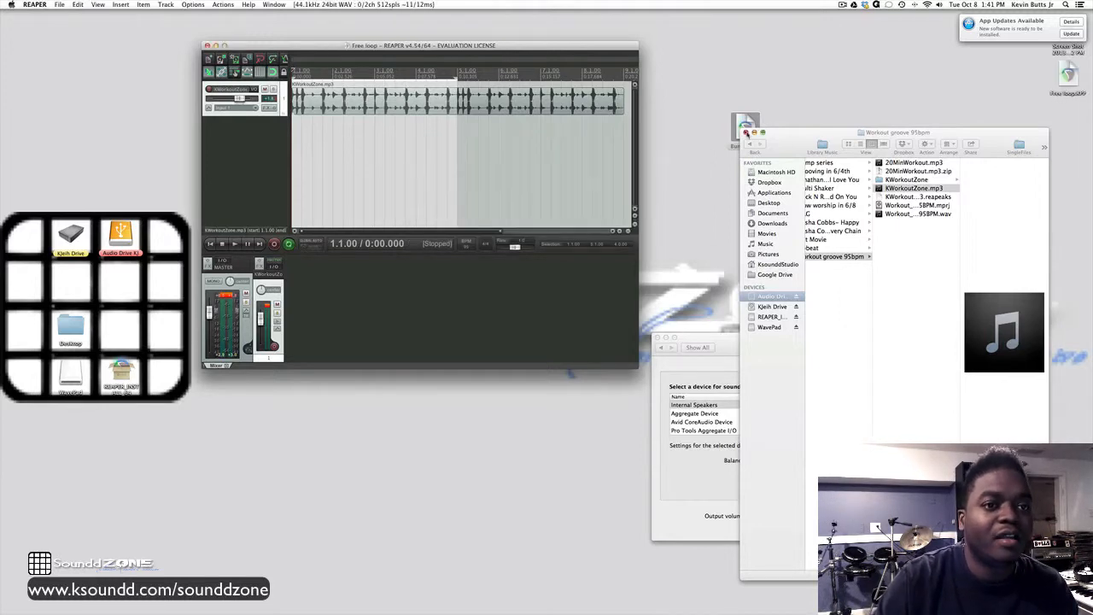
# Step: Close the Finder, sound preferences and REAPER windows, and place the Free loop.RPP file beside Bump1.RPP on the desktop
pyautogui.click(746, 133)
pyautogui.moveTo(1067, 76); pyautogui.dragTo(810, 128)
pyautogui.click(657, 338)
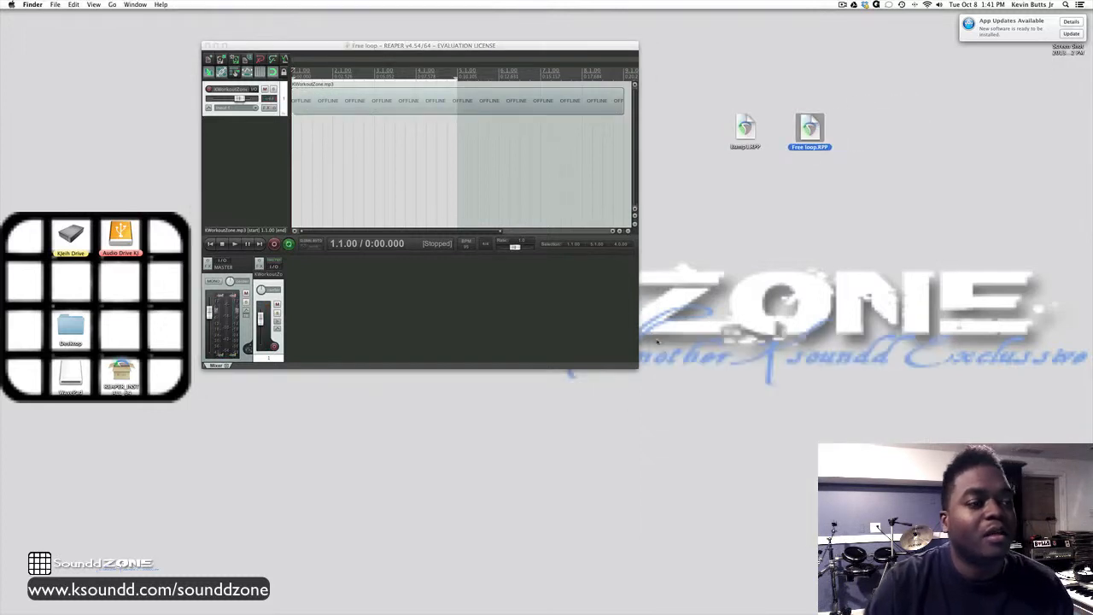
pyautogui.click(207, 46)
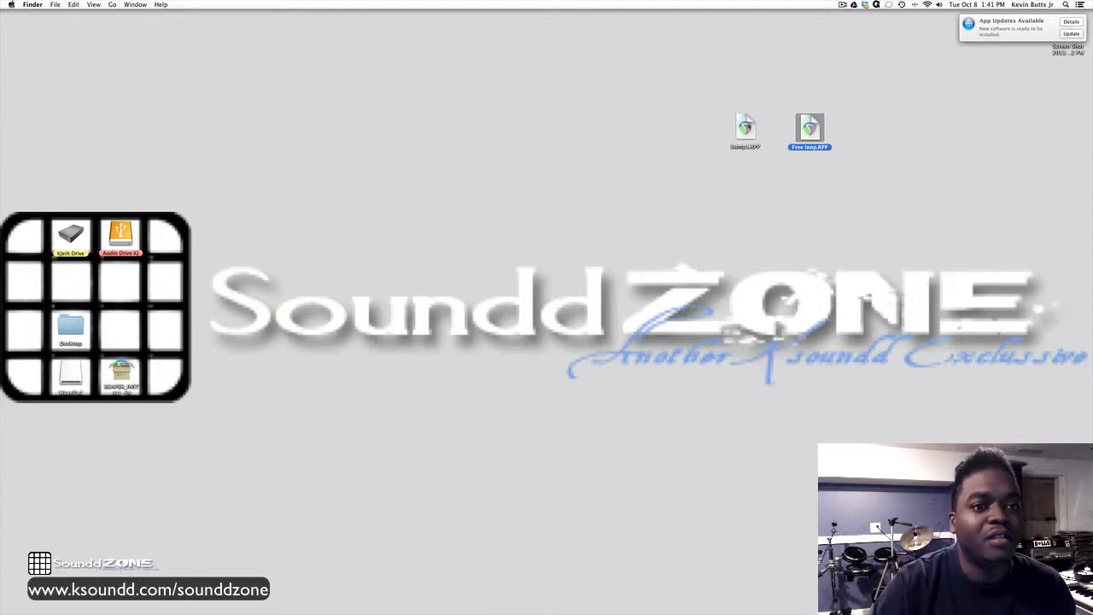
# Step: Open Bump1.RPP and Free loop.RPP from the desktop in REAPER and switch between the two projects, ending on Bump1
pyautogui.doubleClick(745, 128)
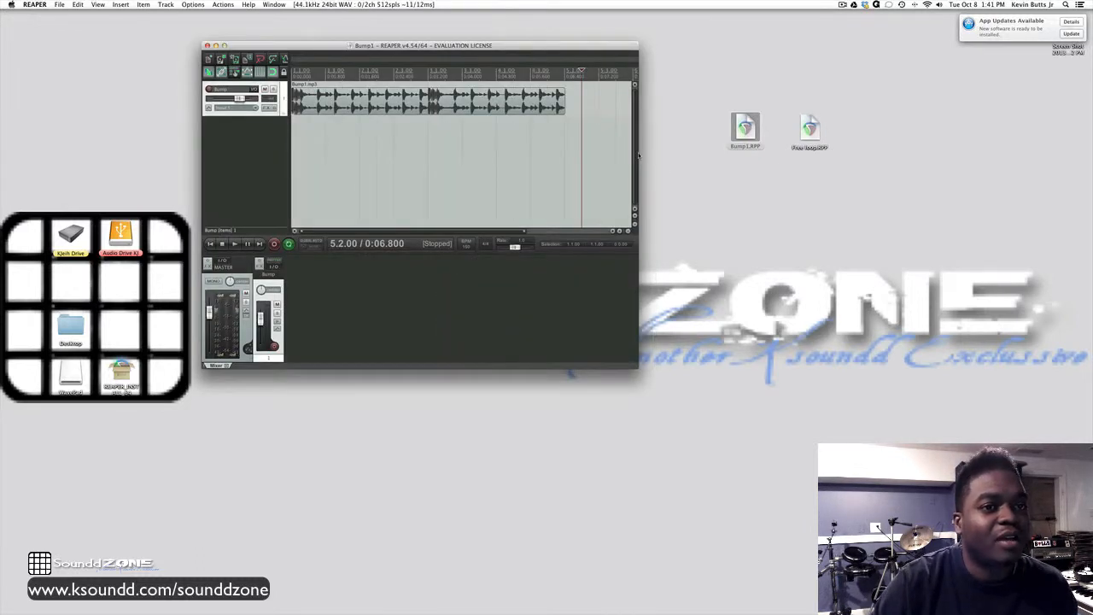
pyautogui.doubleClick(810, 128)
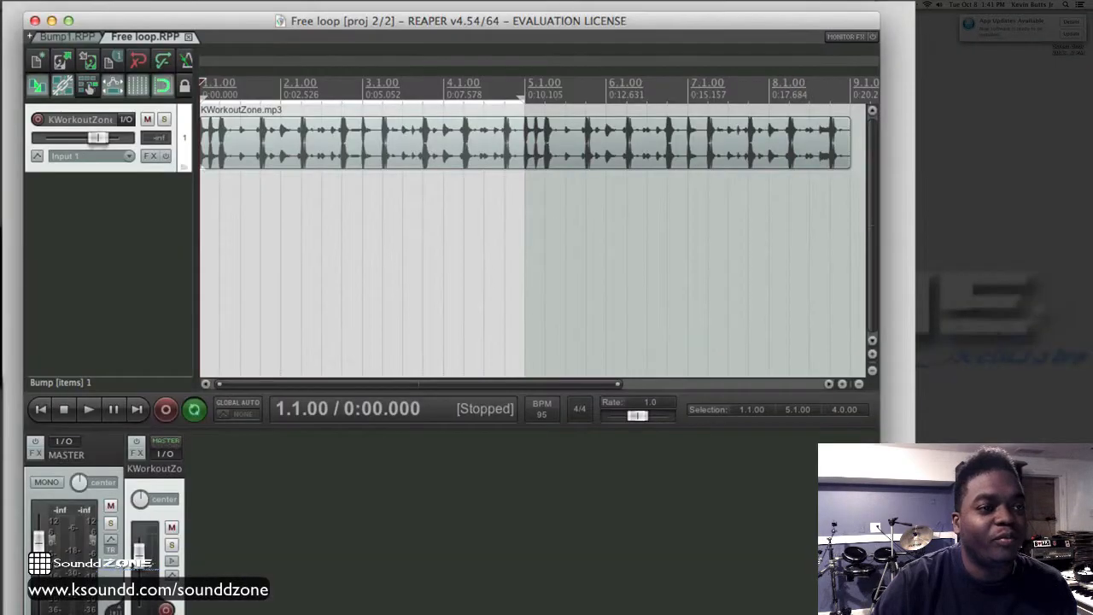
pyautogui.click(73, 38)
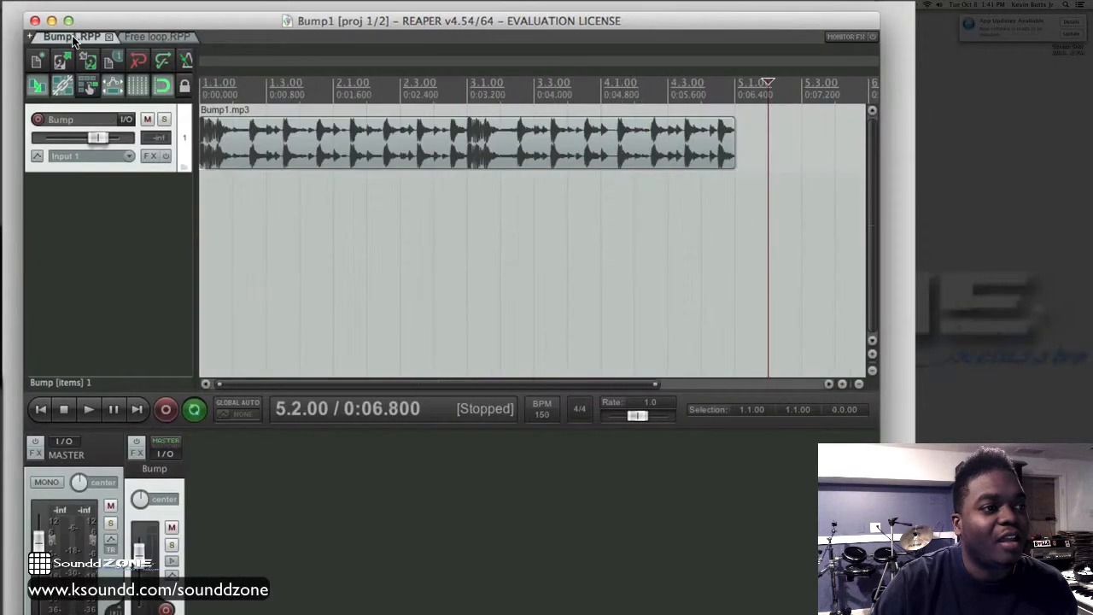
pyautogui.click(131, 38)
pyautogui.click(77, 38)
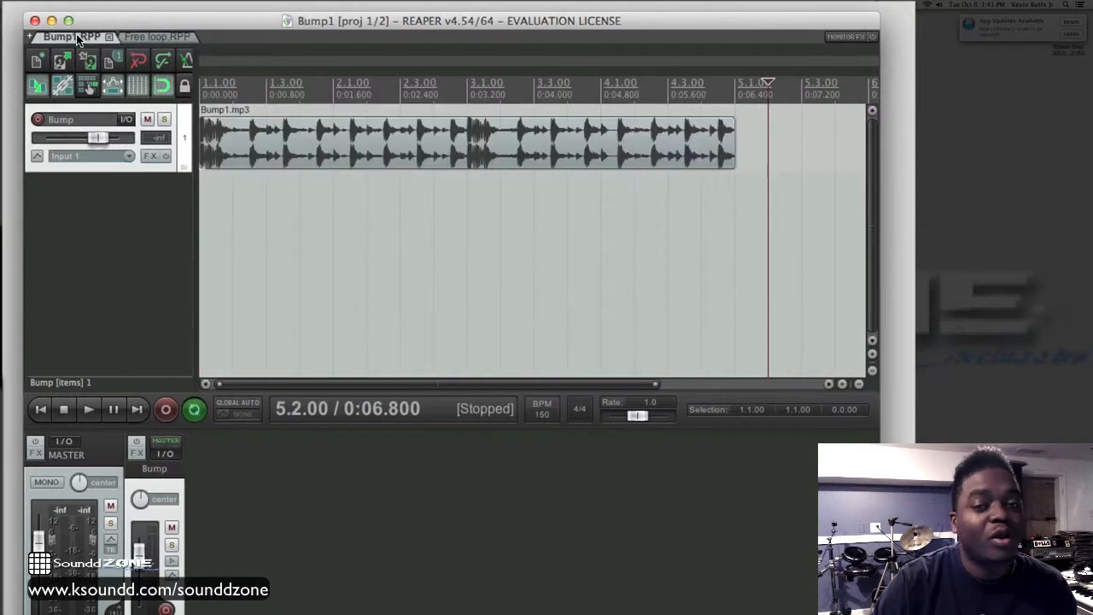
pyautogui.click(142, 37)
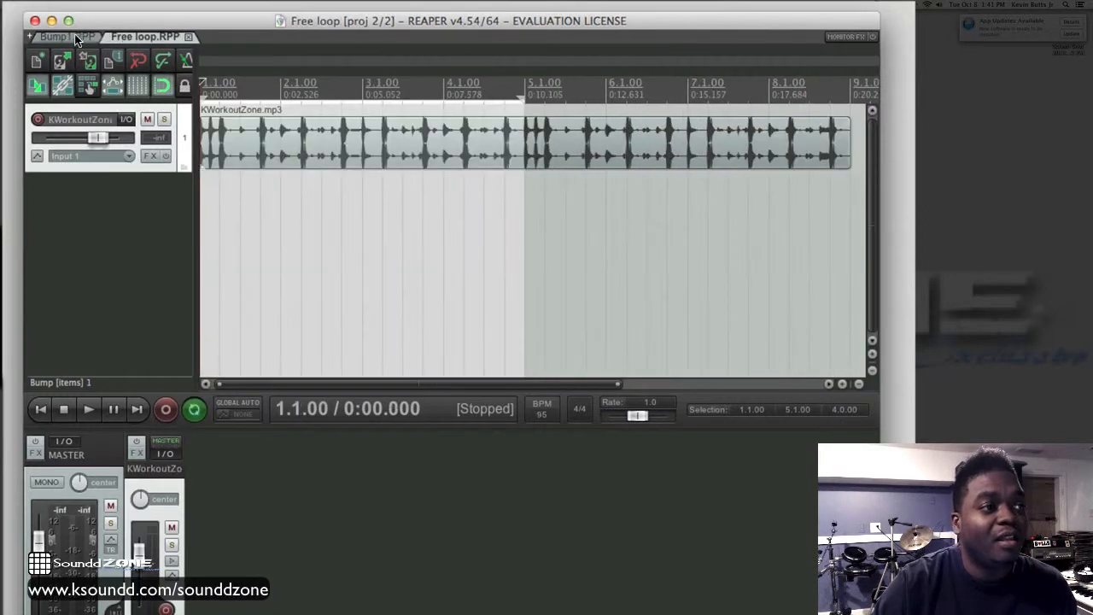
pyautogui.click(75, 38)
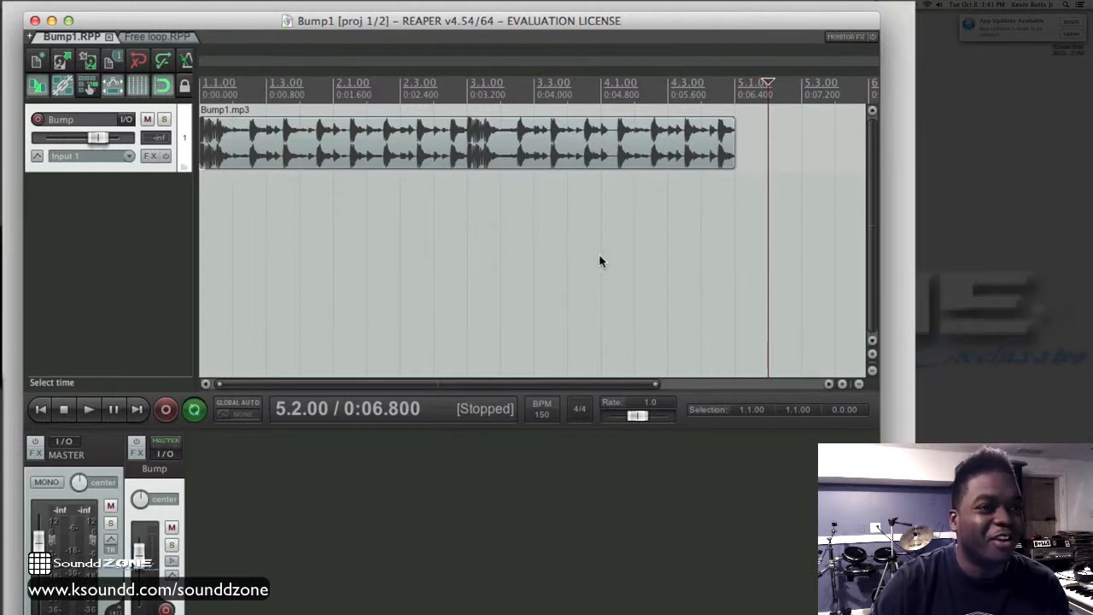
# Step: Place the edit cursor at 1.3.00 in the Bump1 project and play through the end of the Bump1.mp3 loop
pyautogui.click(281, 224)
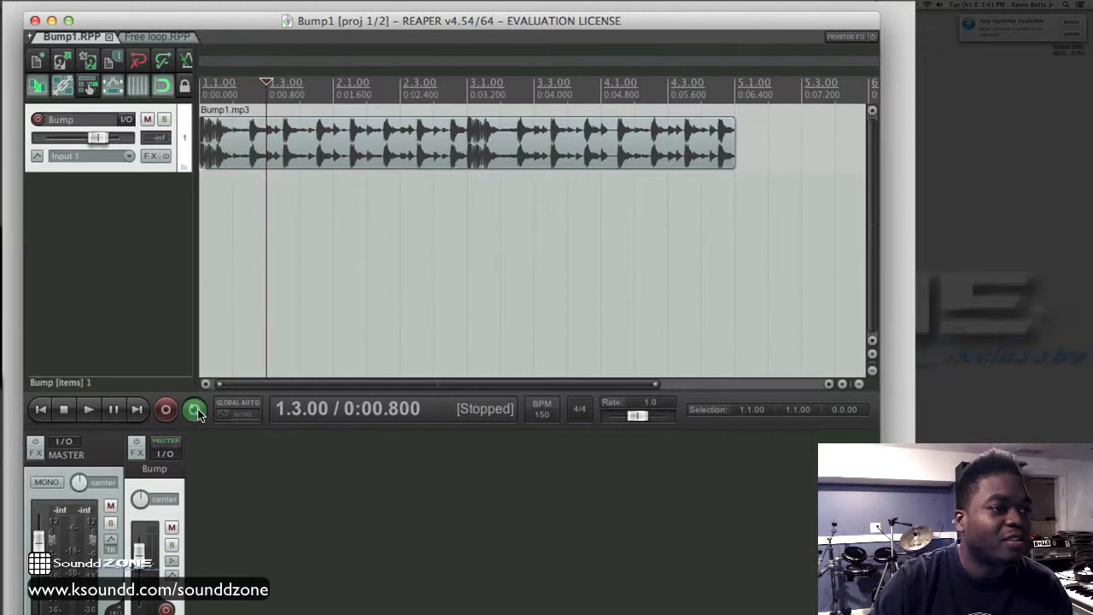
pyautogui.press('space')
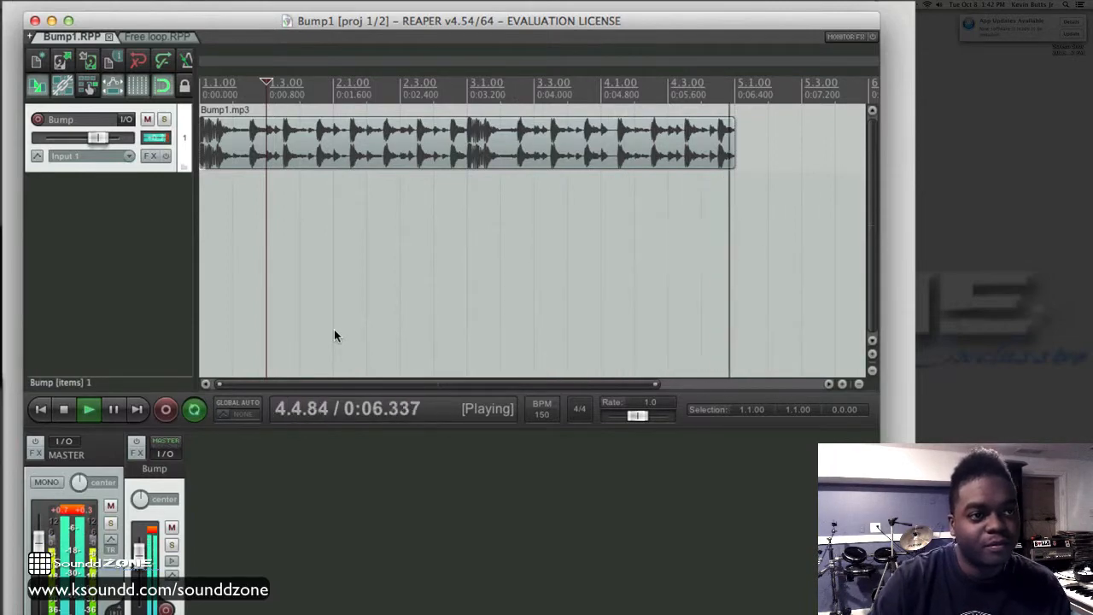
pyautogui.press('space')
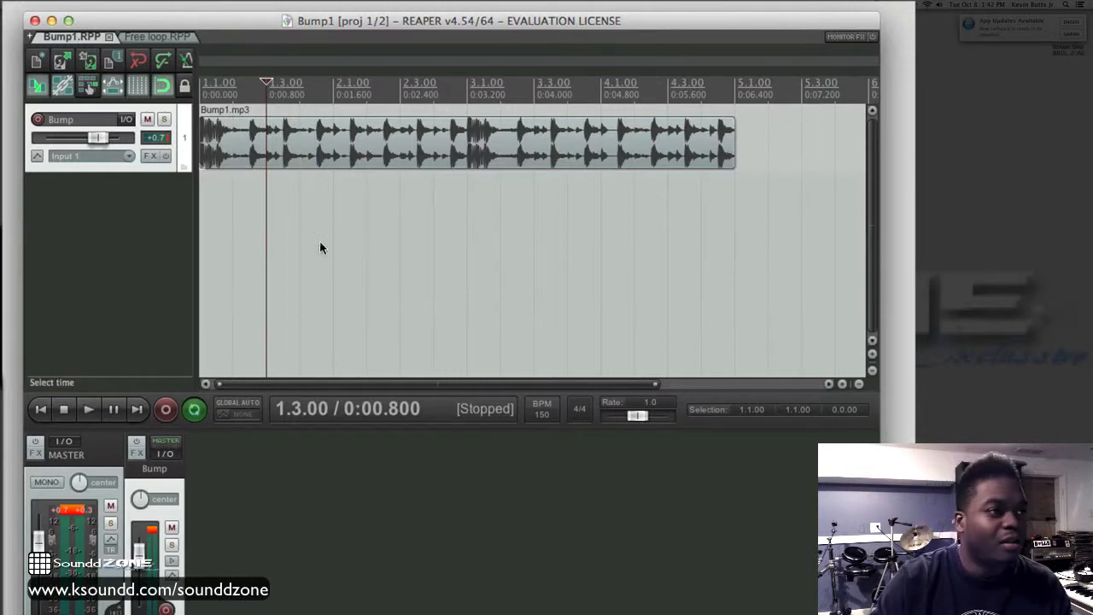
# Step: Play the four-bar selection in the Free loop project from 1.1.00, stop it, and return to the Bump1 project
pyautogui.click(140, 39)
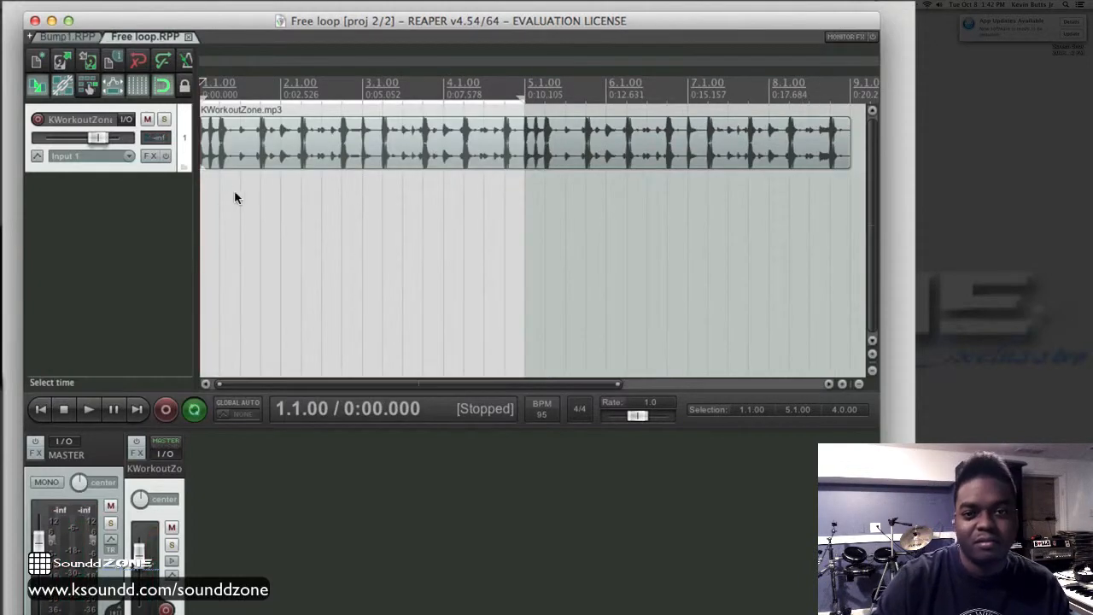
pyautogui.press('space')
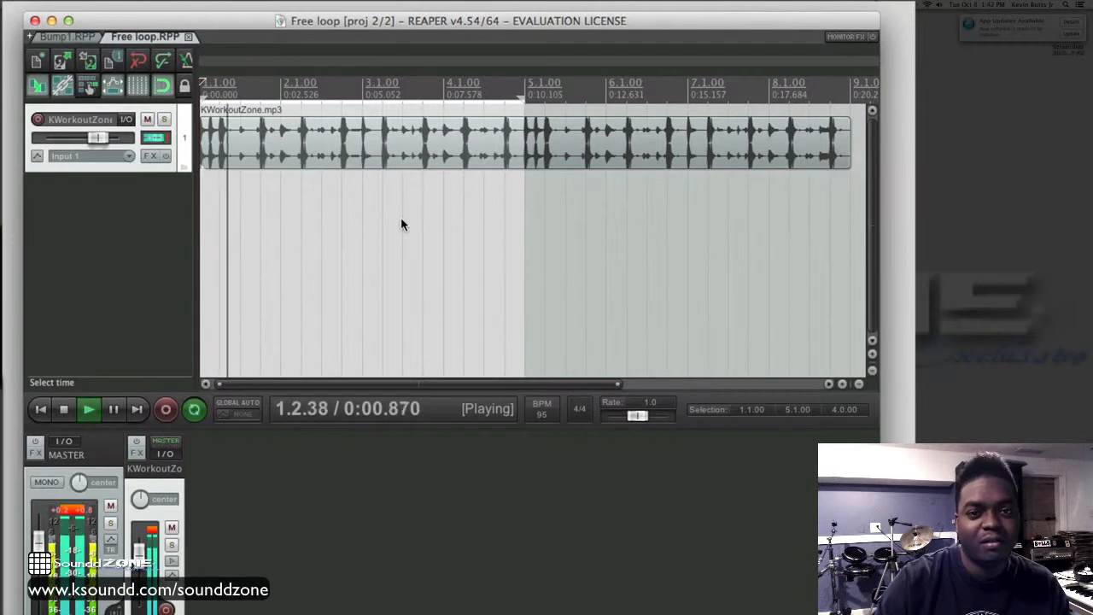
pyautogui.press('space')
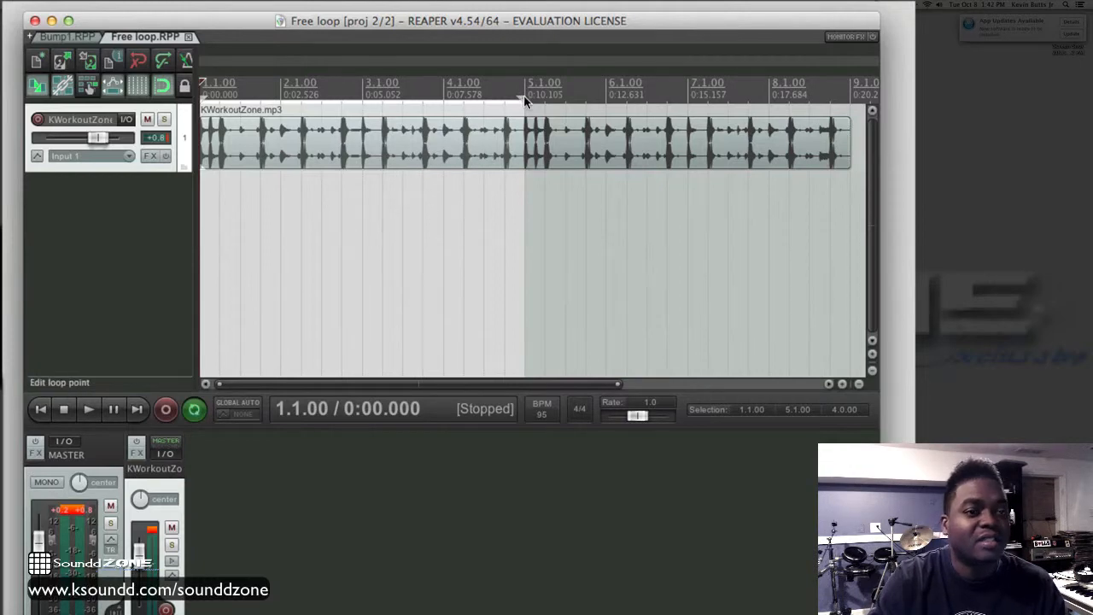
pyautogui.click(78, 38)
pyautogui.click(158, 36)
pyautogui.click(89, 36)
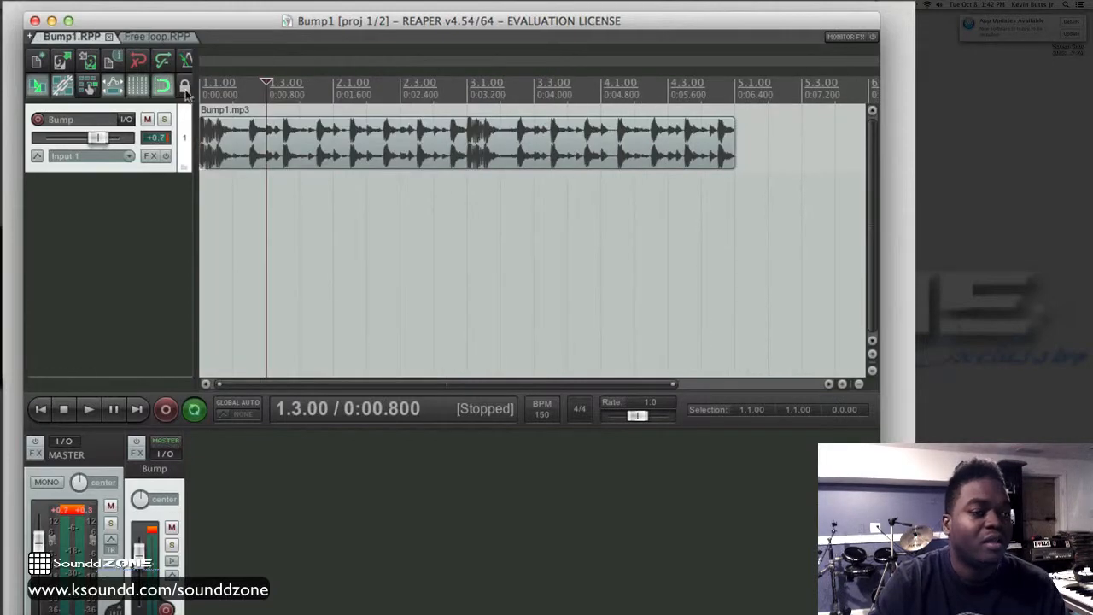